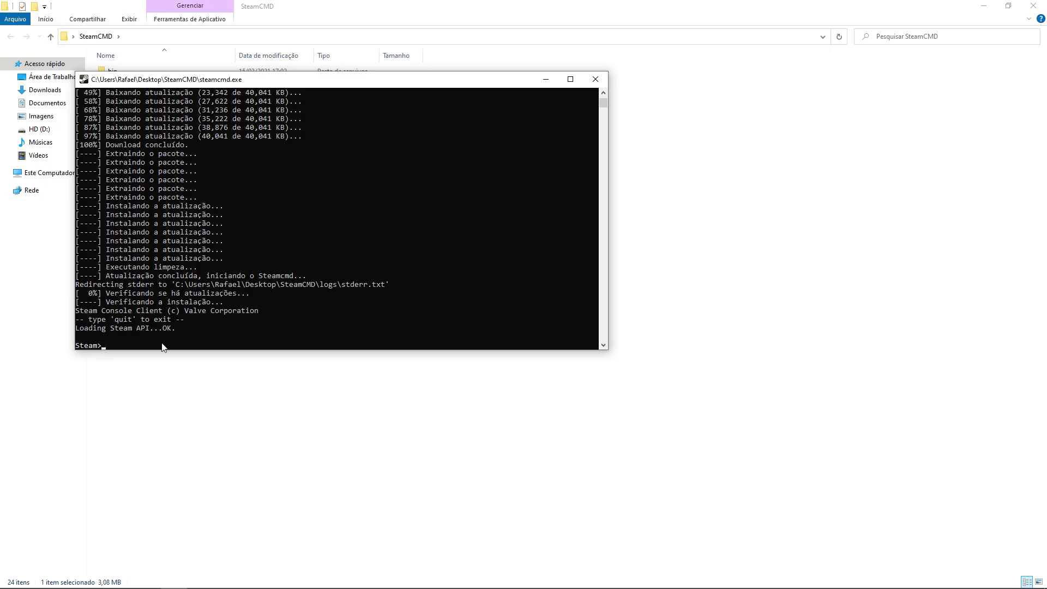
# - Log in to the Steam console as anonymous and install app 1110390 with app_update
pyautogui.write('login anonymous')
pyautogui.press('Return')
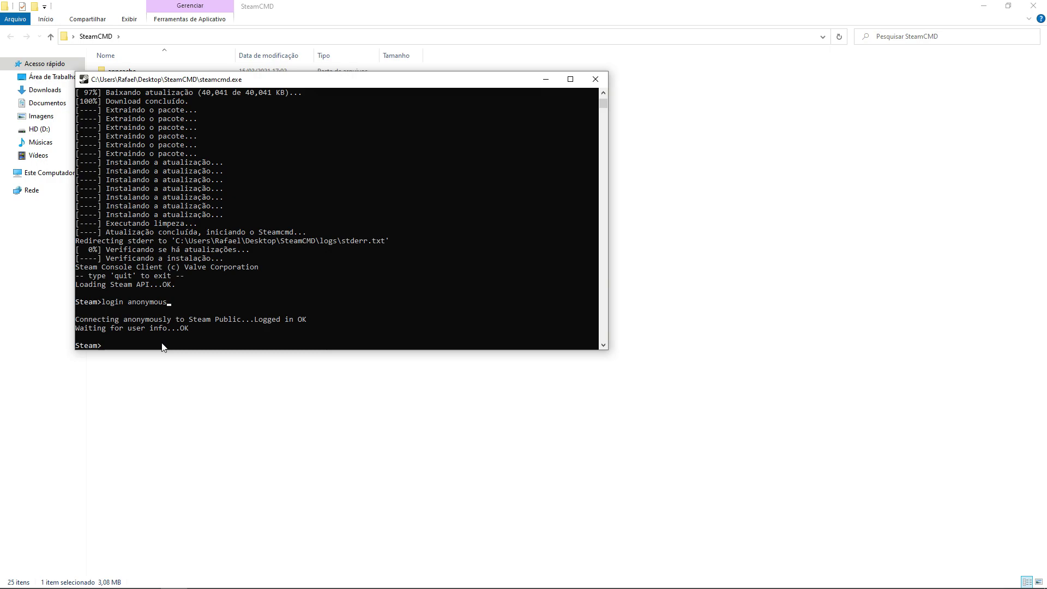
pyautogui.write('aa')
pyautogui.press('BackSpace')
pyautogui.write('pp_update')
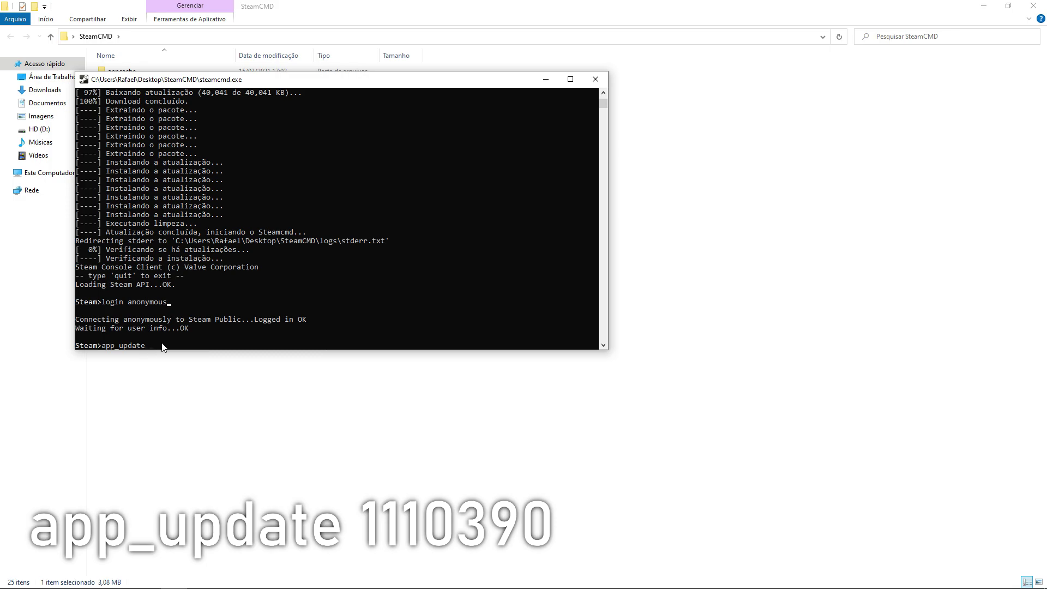
pyautogui.write(' 1110390')
pyautogui.press('Return')
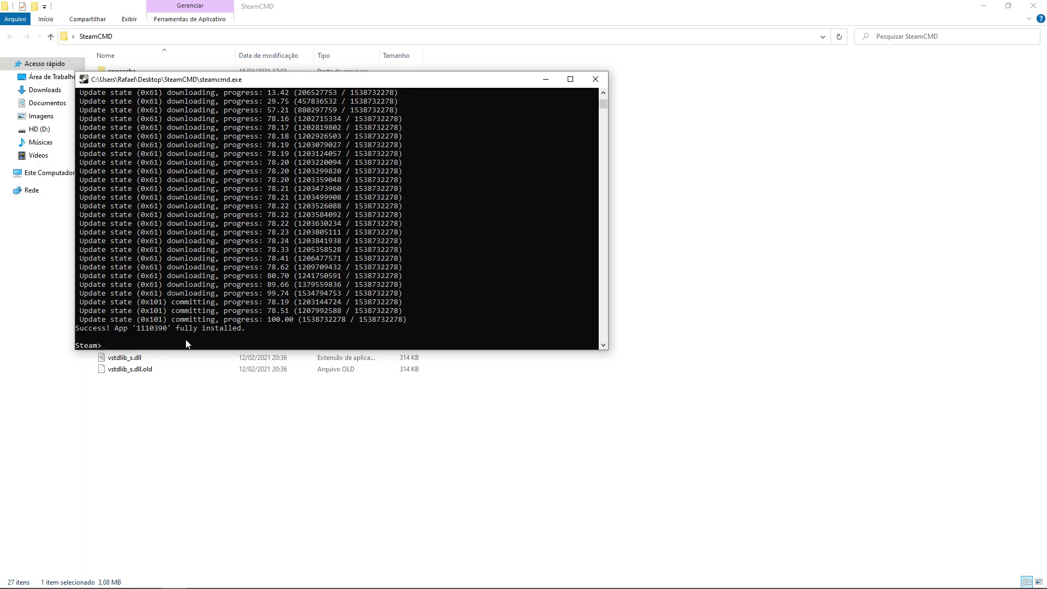
# - Exit the Steam console and open the steamapps\common\U3DS folder inside SteamCMD
pyautogui.write('it')
pyautogui.press('Return')
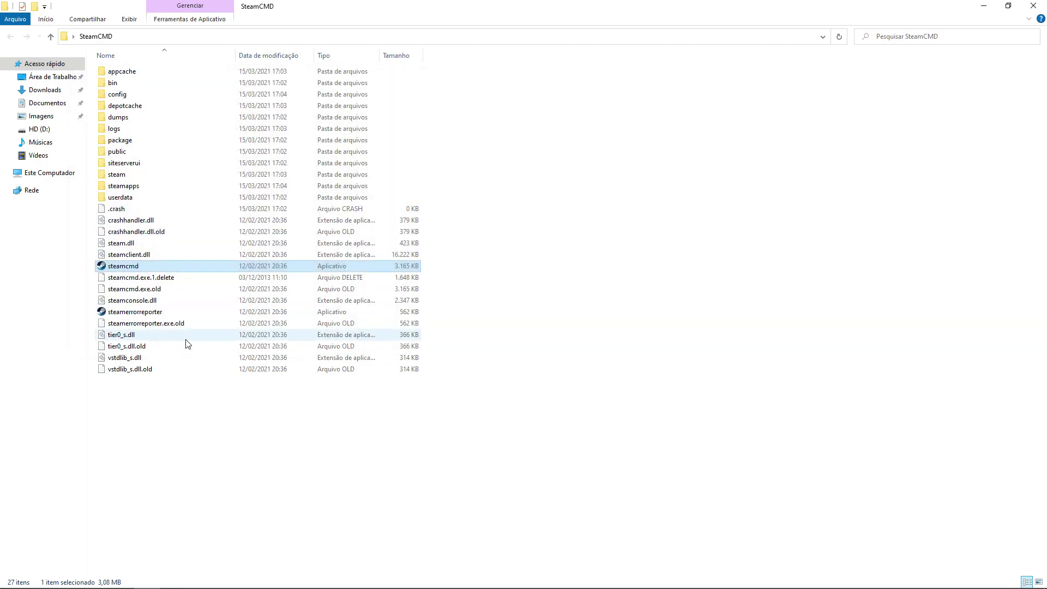
pyautogui.rightClick(670, 230)
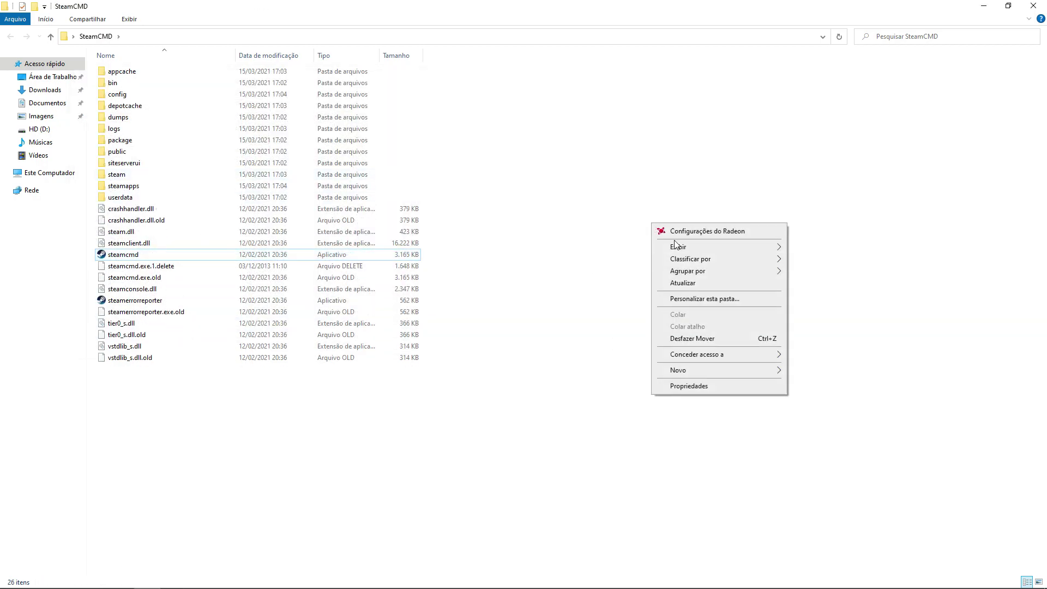
pyautogui.click(675, 284)
pyautogui.click(305, 186)
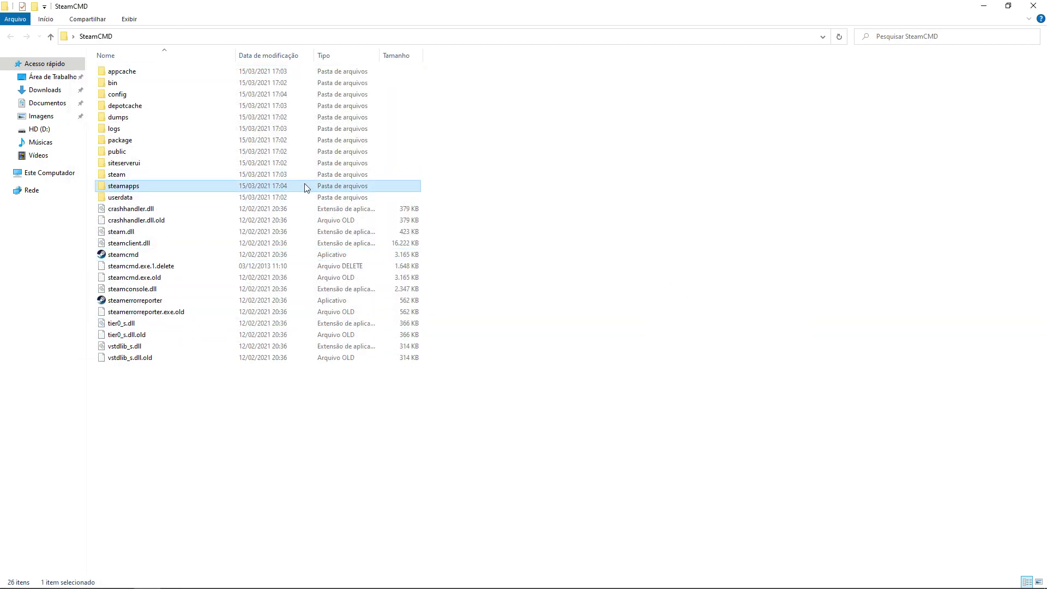
pyautogui.doubleClick(304, 186)
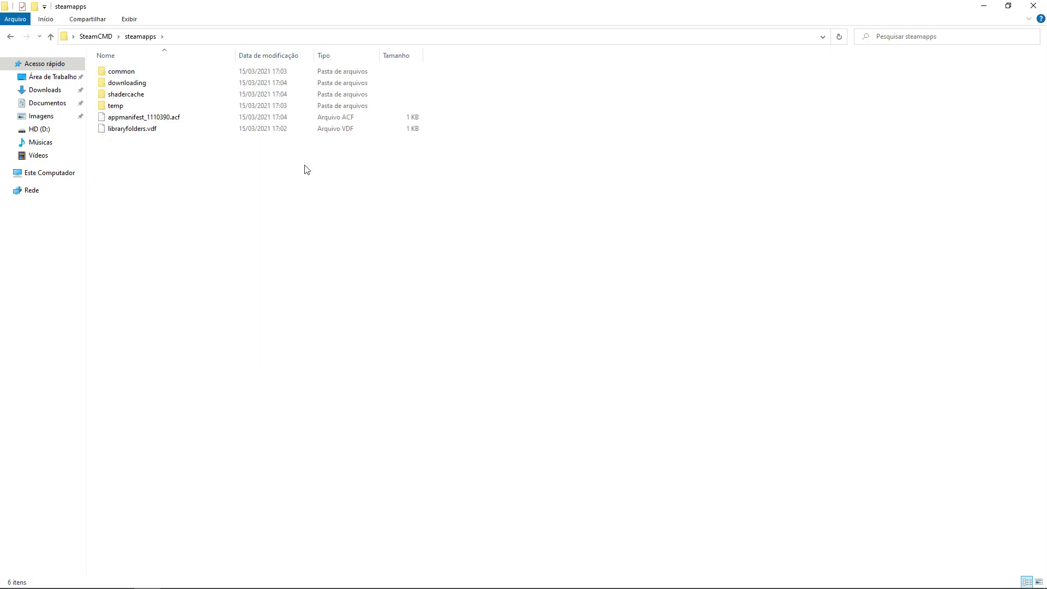
pyautogui.doubleClick(225, 78)
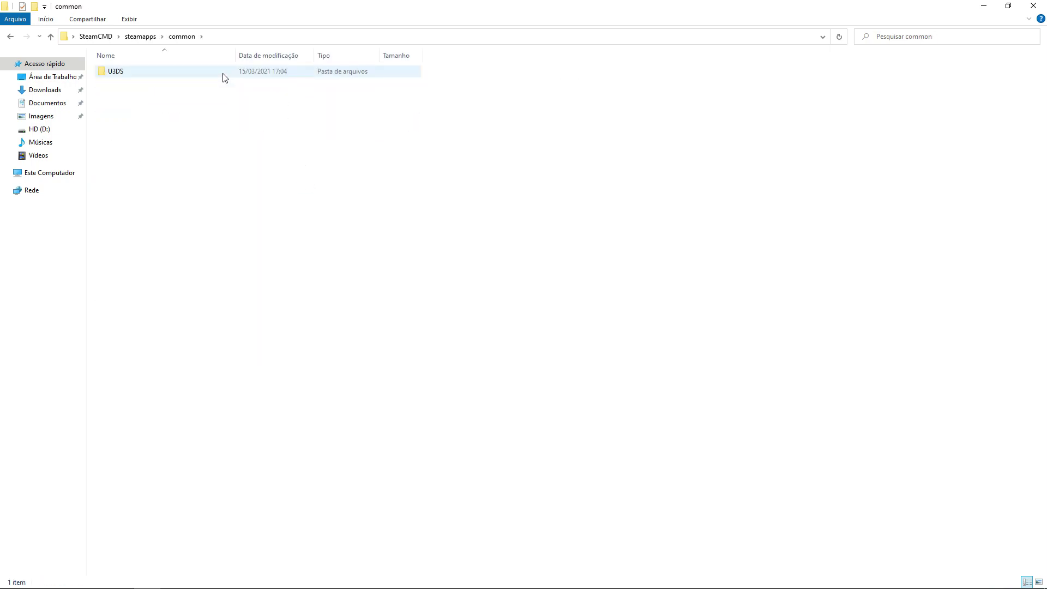
pyautogui.click(124, 75)
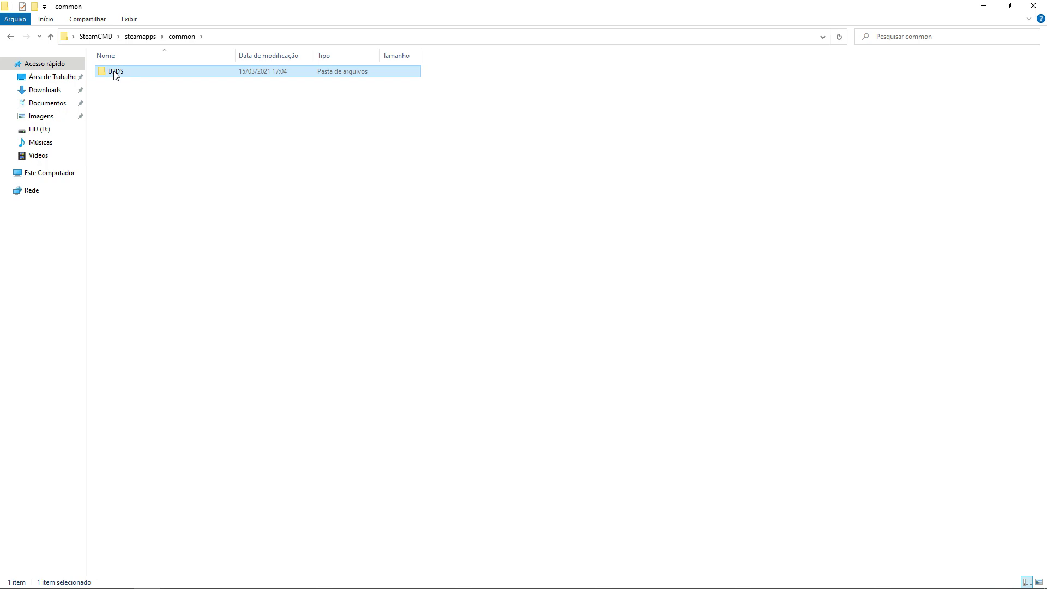
pyautogui.doubleClick(111, 78)
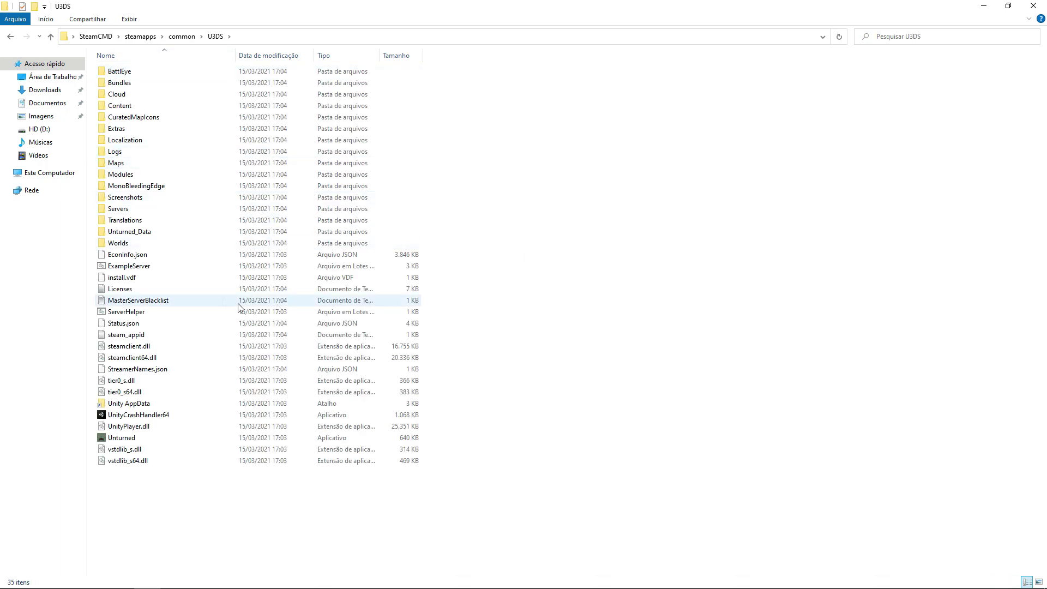
pyautogui.click(145, 268)
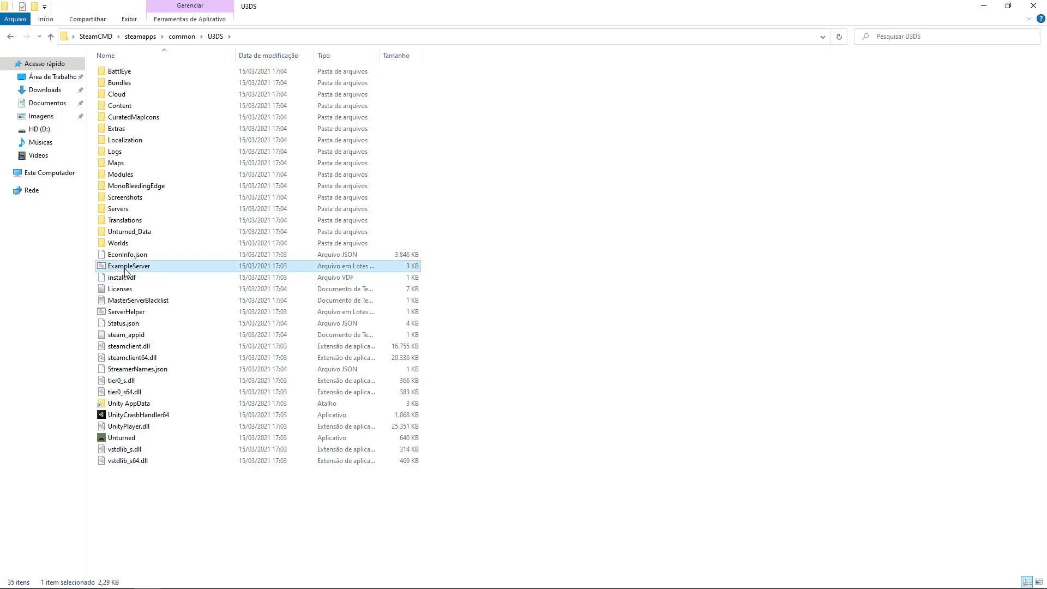
pyautogui.rightClick(120, 269)
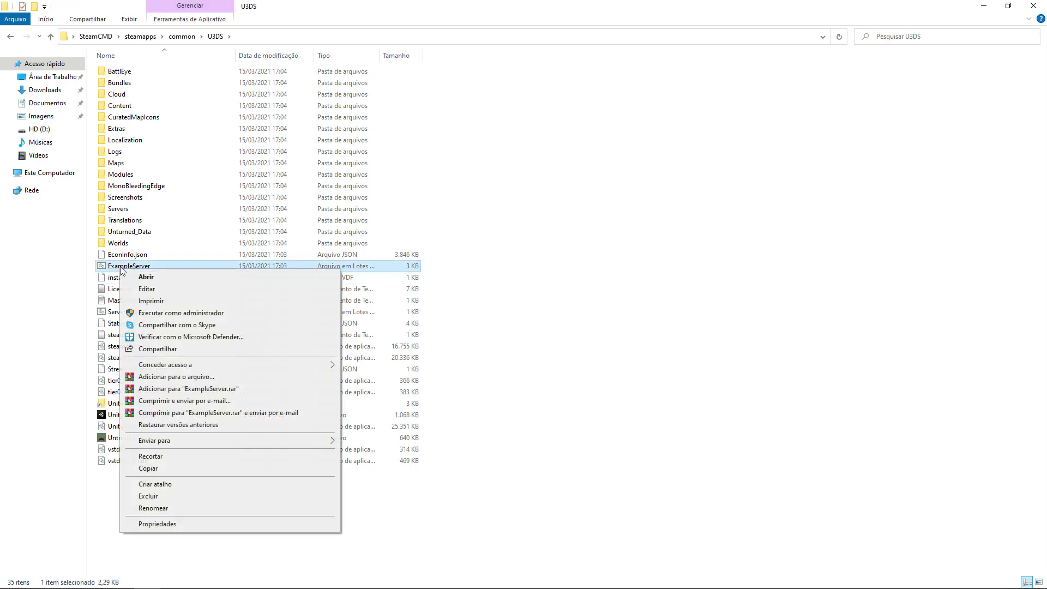
pyautogui.click(248, 483)
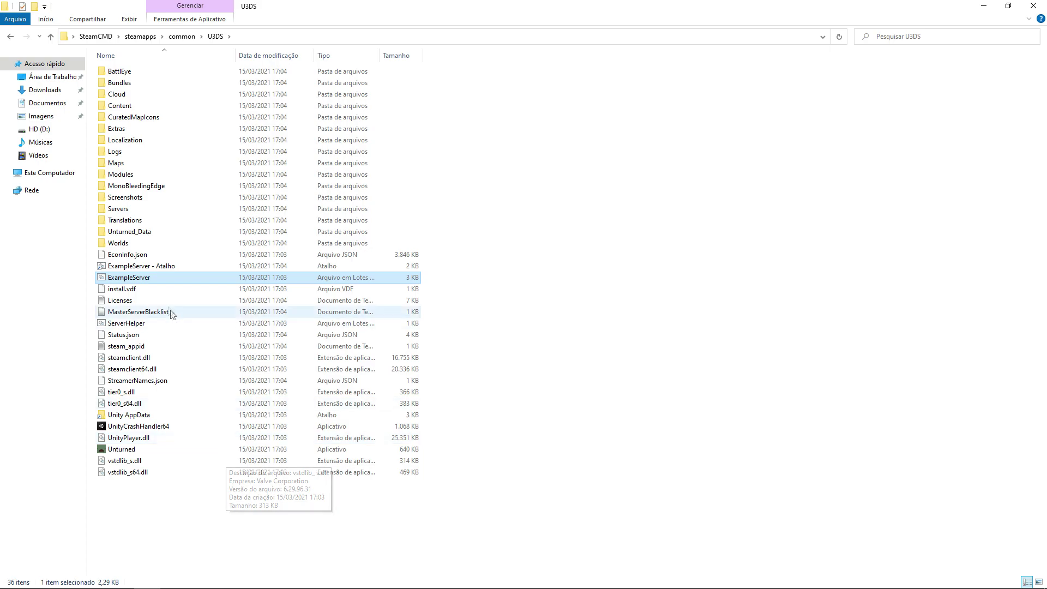
pyautogui.click(145, 268)
pyautogui.press('Delete')
# - Duplicate the ExampleServer batch file in the U3DS folder and rename the copy as Servidor
pyautogui.rightClick(145, 267)
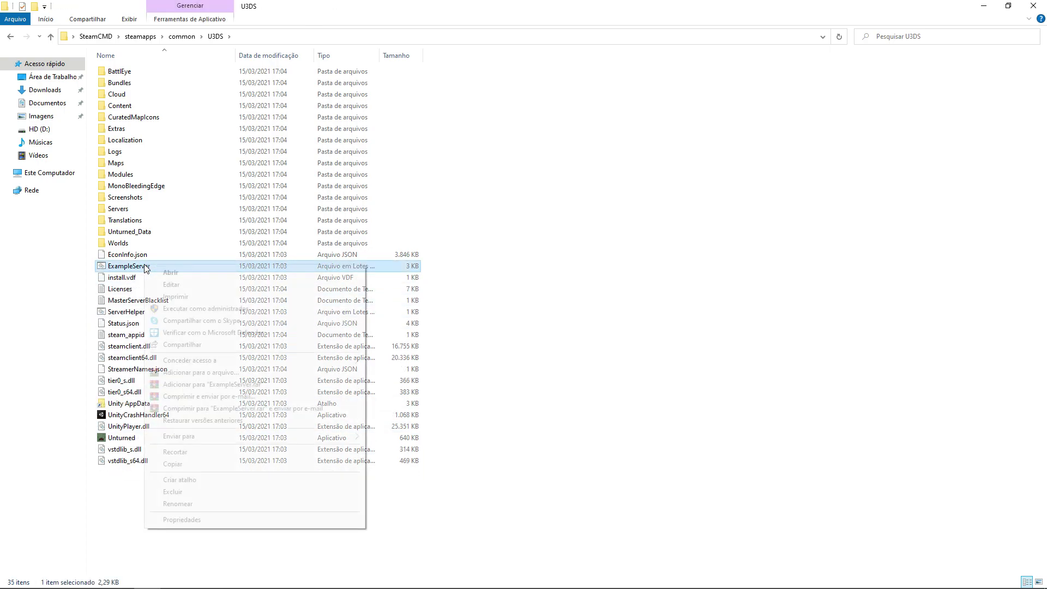
pyautogui.click(170, 465)
pyautogui.hotkey('ctrl', 'v')
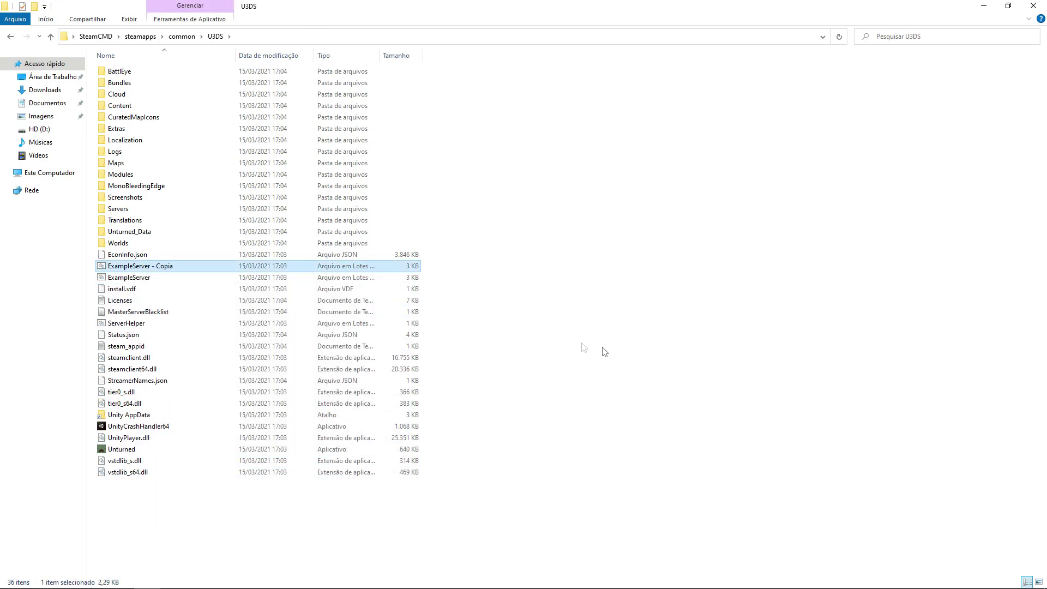
pyautogui.click(137, 268)
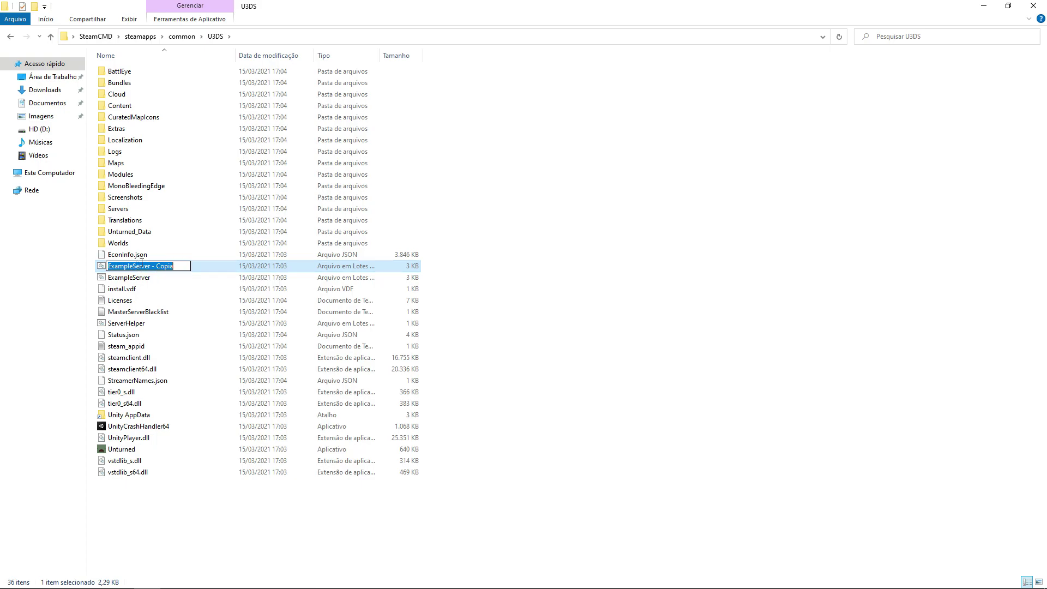
pyautogui.write('Servico')
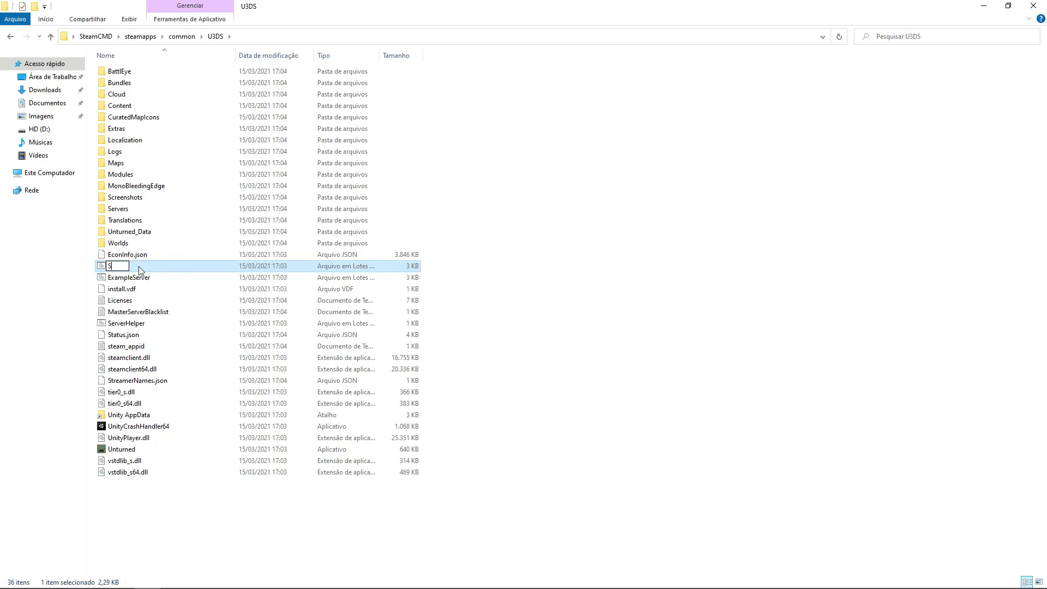
pyautogui.press('BackSpace')
pyautogui.press('BackSpace')
pyautogui.write('dor')
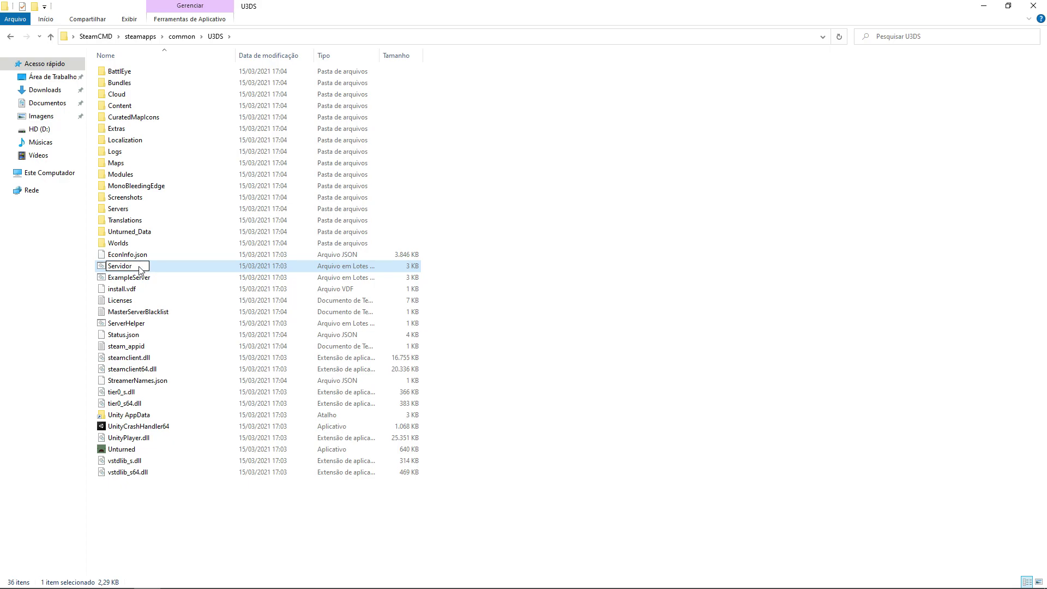
pyautogui.press('Return')
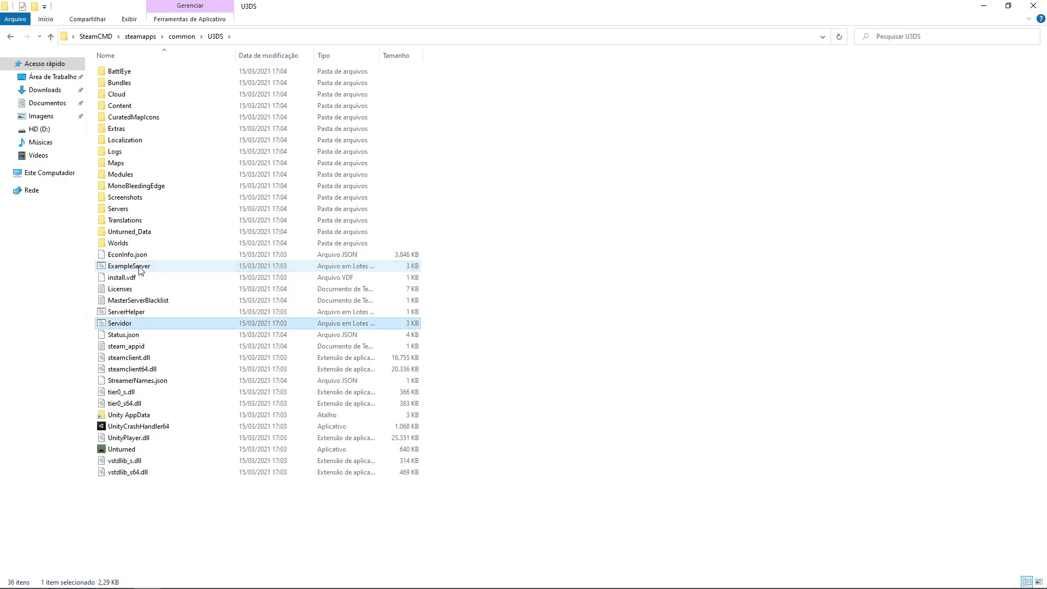
# - Open the Servidor batch file for editing and delete all the rem comment lines and the leftover blank lines
pyautogui.rightClick(119, 322)
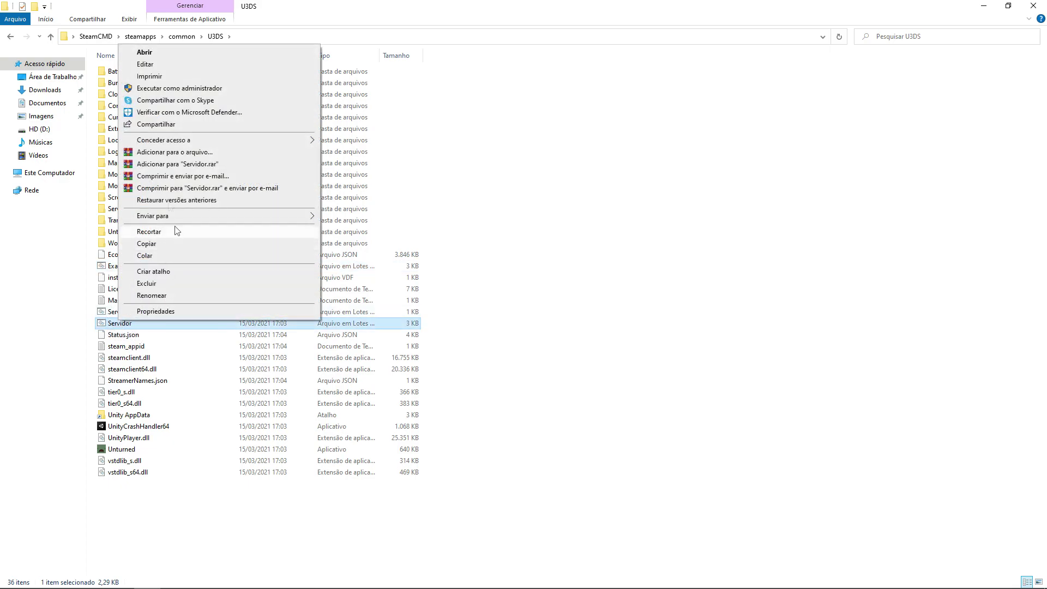
pyautogui.click(143, 64)
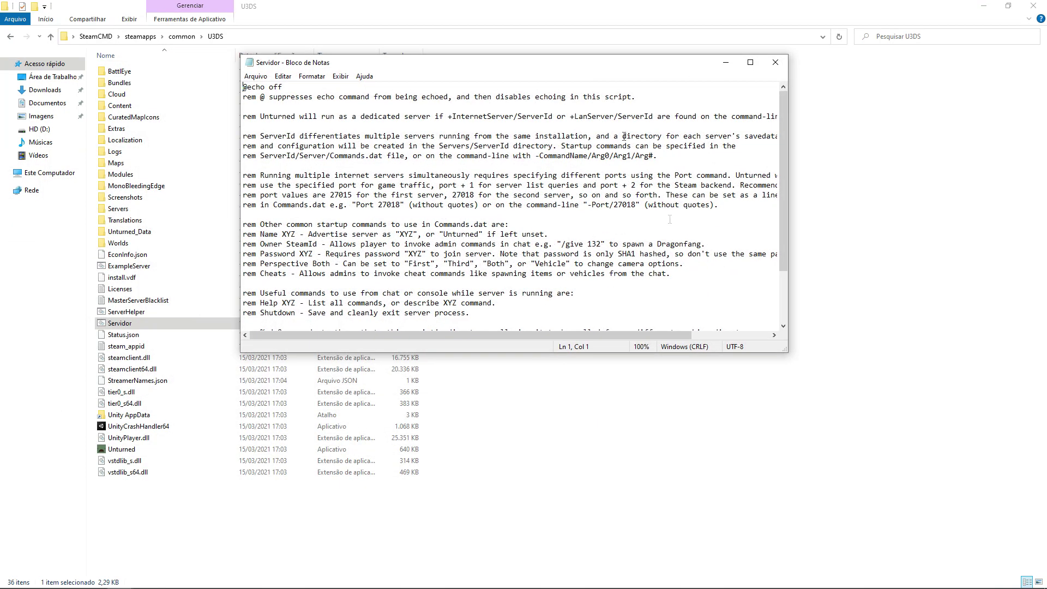
pyautogui.click(750, 63)
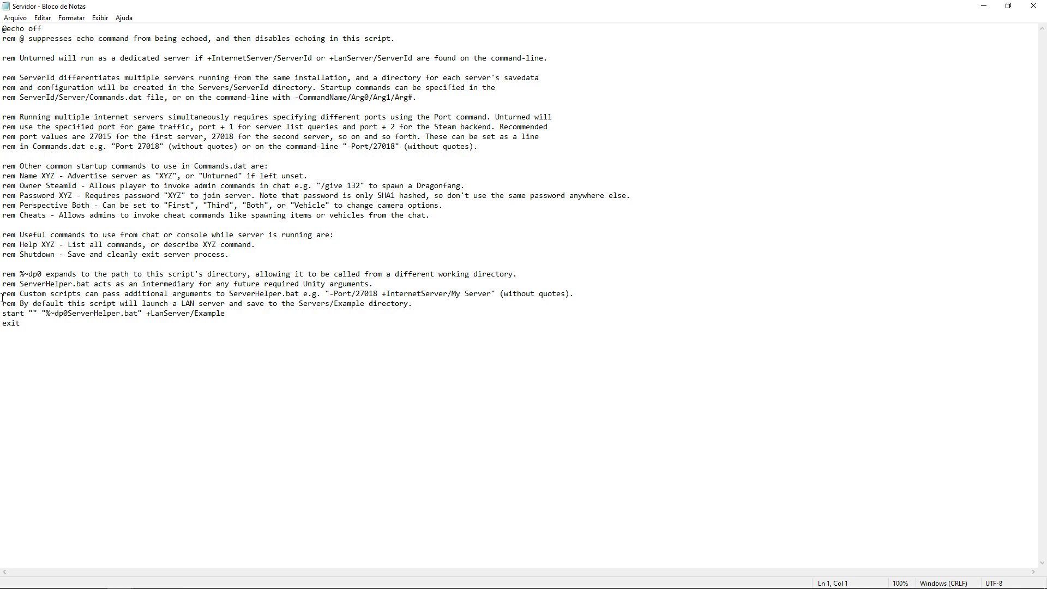
pyautogui.moveTo(414, 303); pyautogui.dragTo(2, 38)
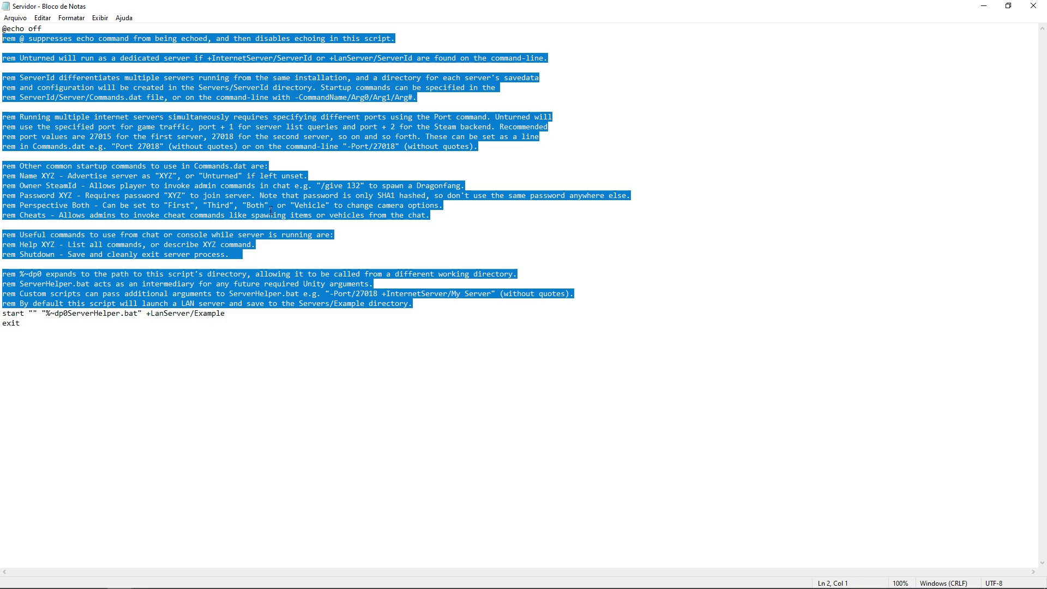
pyautogui.press('Delete')
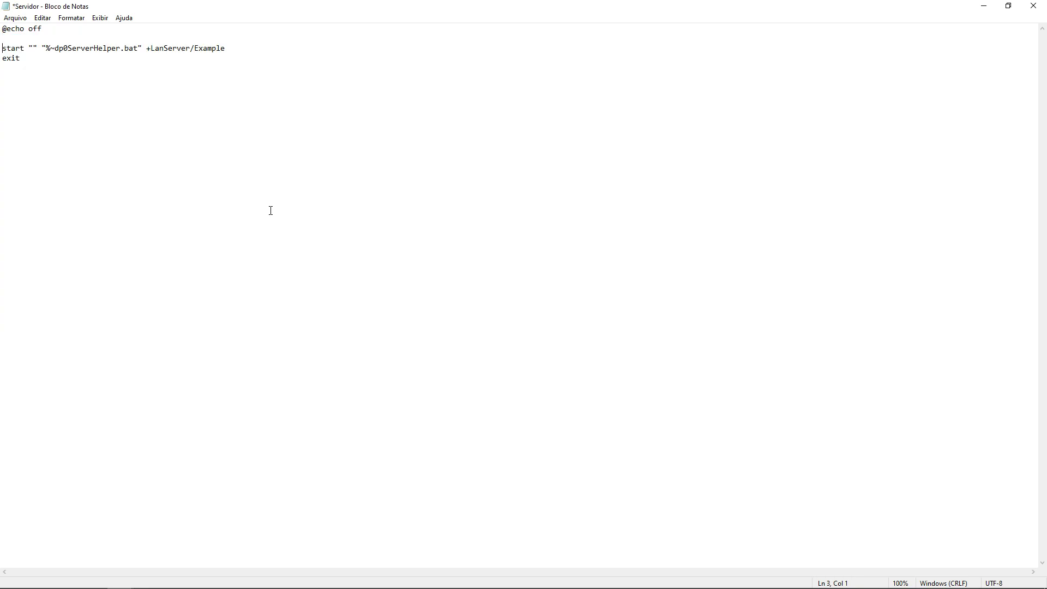
pyautogui.press('Delete')
pyautogui.press('BackSpace')
pyautogui.hotkey('ctrl', 'a')
pyautogui.click(69, 84)
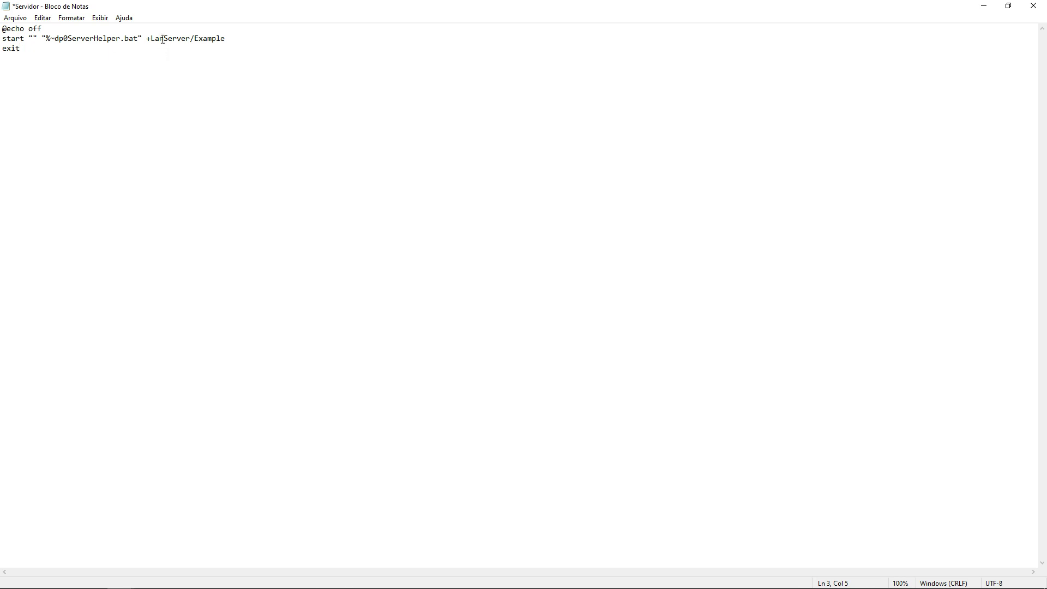
# - Change LanServer to InternetServer in the start line of the Servidor script and save it
pyautogui.moveTo(146, 38); pyautogui.dragTo(189, 35)
pyautogui.click(180, 38)
pyautogui.click(166, 38)
pyautogui.press('BackSpace')
pyautogui.press('BackSpace')
pyautogui.press('BackSpace')
pyautogui.write('Internet')
pyautogui.hotkey('ctrl', 's')
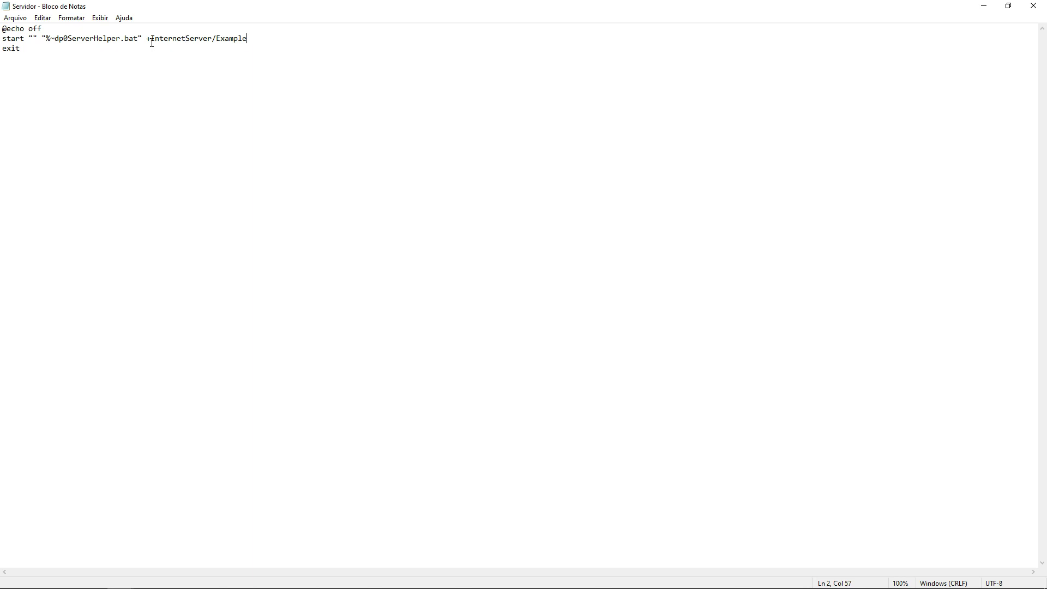
# - Replace the server ID Example with Config in the start line, then save and close the script
pyautogui.press('BackSpace')
pyautogui.press('BackSpace')
pyautogui.press('BackSpace')
pyautogui.press('BackSpace')
pyautogui.press('BackSpace')
pyautogui.press('BackSpace')
pyautogui.press('BackSpace')
pyautogui.write('Config')
pyautogui.hotkey('ctrl', 's')
pyautogui.click(1033, 6)
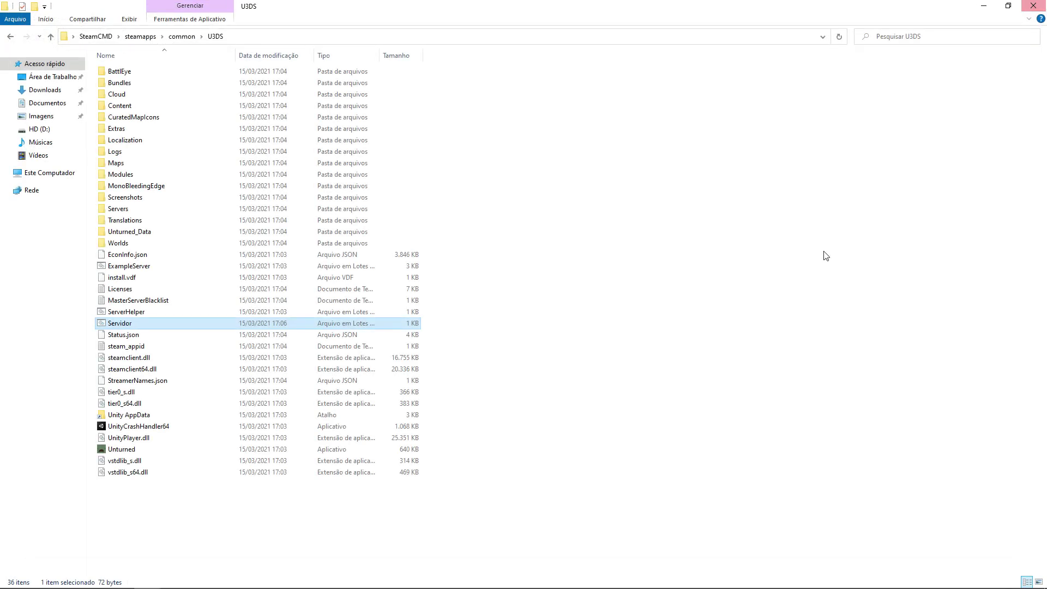
# - Run the Servidor batch file and, once the level has loaded, stop the server with the shutdown command
pyautogui.doubleClick(115, 324)
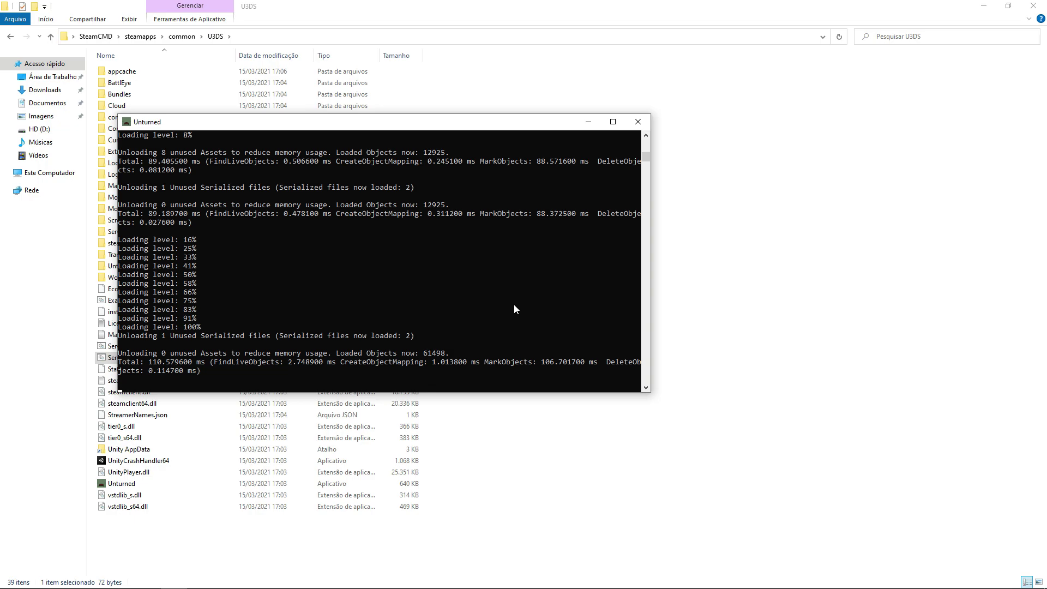
pyautogui.write('hutodbown')
pyautogui.press('Return')
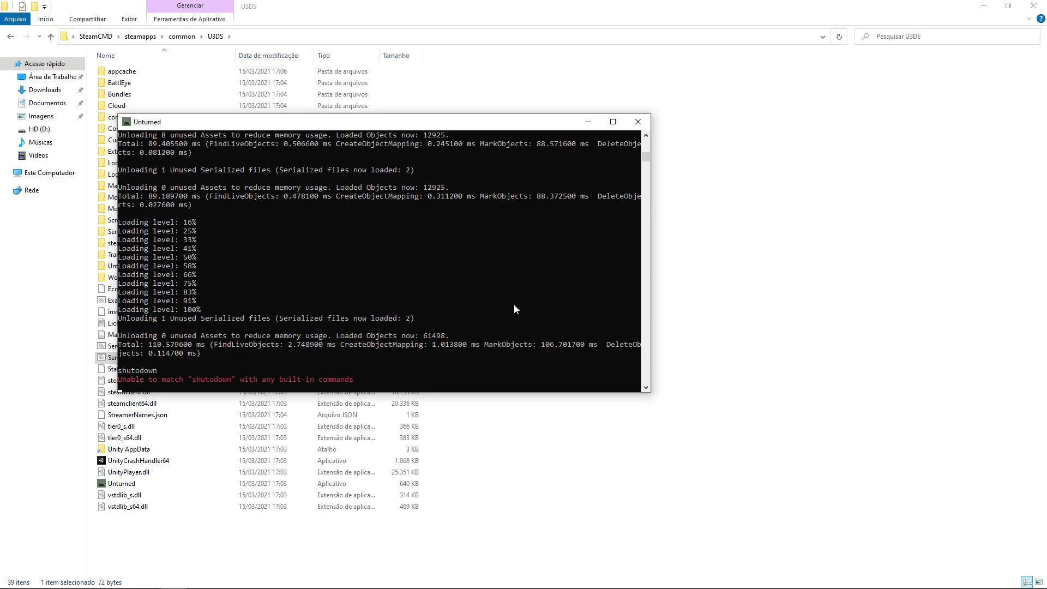
pyautogui.write('shutdown')
pyautogui.press('Return')
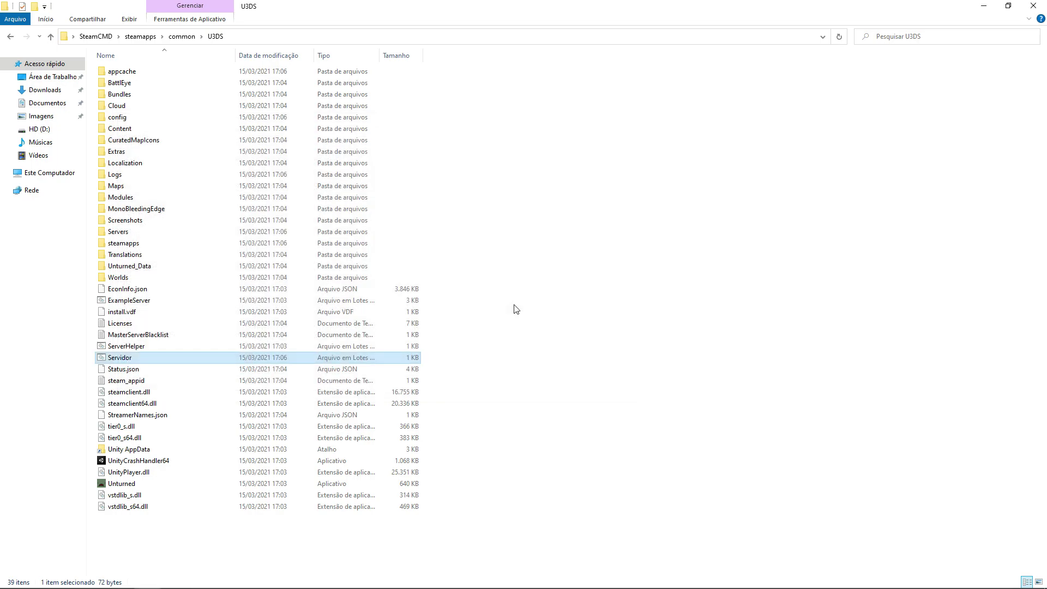
# - Refresh the U3DS folder and open its Servers\Config\Server subfolder
pyautogui.rightClick(515, 309)
pyautogui.click(541, 365)
pyautogui.click(107, 235)
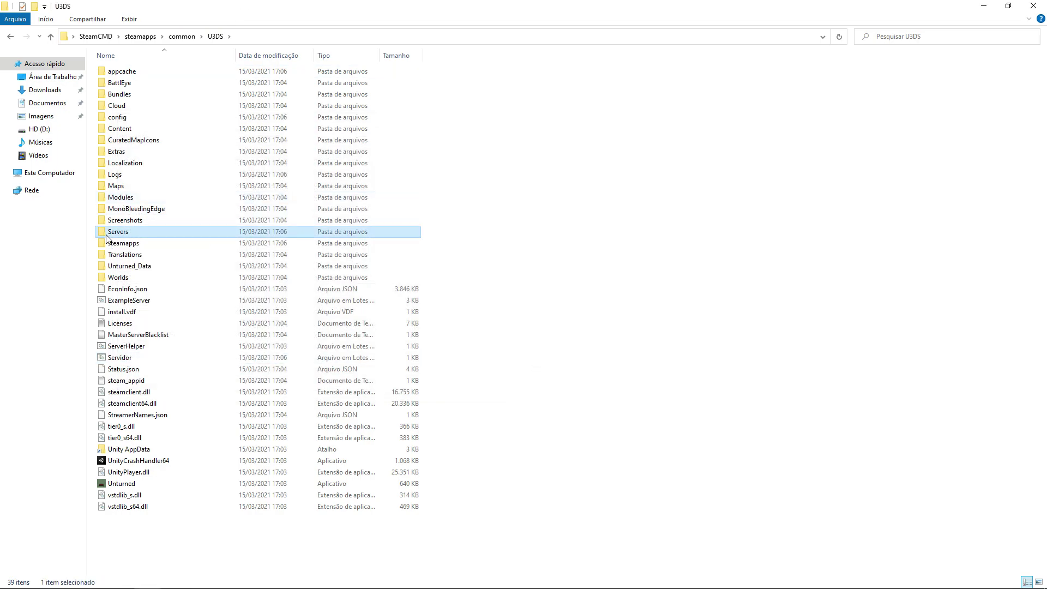
pyautogui.doubleClick(107, 238)
pyautogui.doubleClick(139, 73)
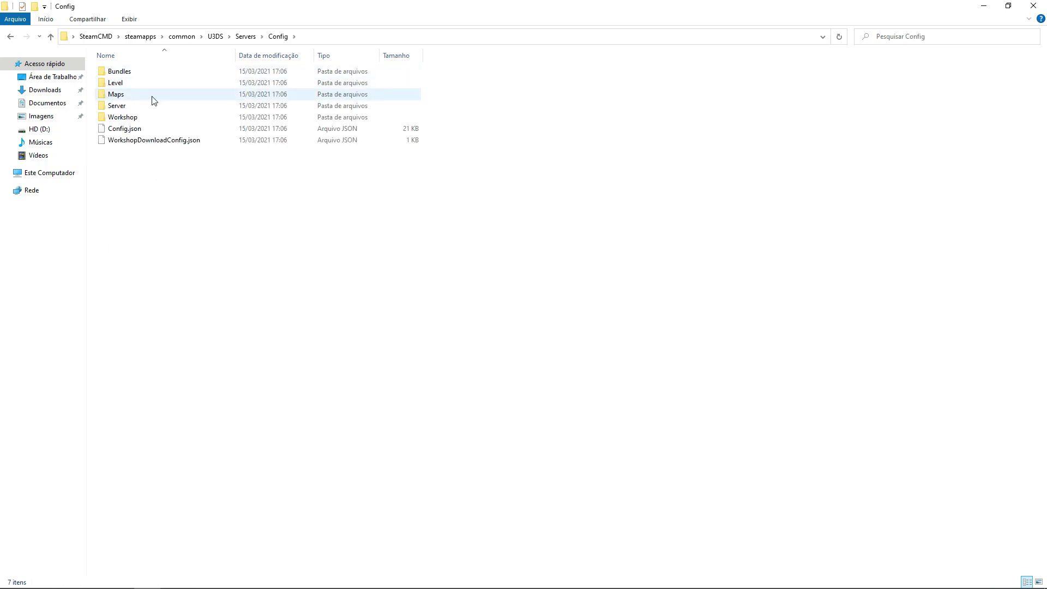
pyautogui.doubleClick(147, 106)
# - View the contents of the Commands file in the text editor and close it
pyautogui.rightClick(141, 95)
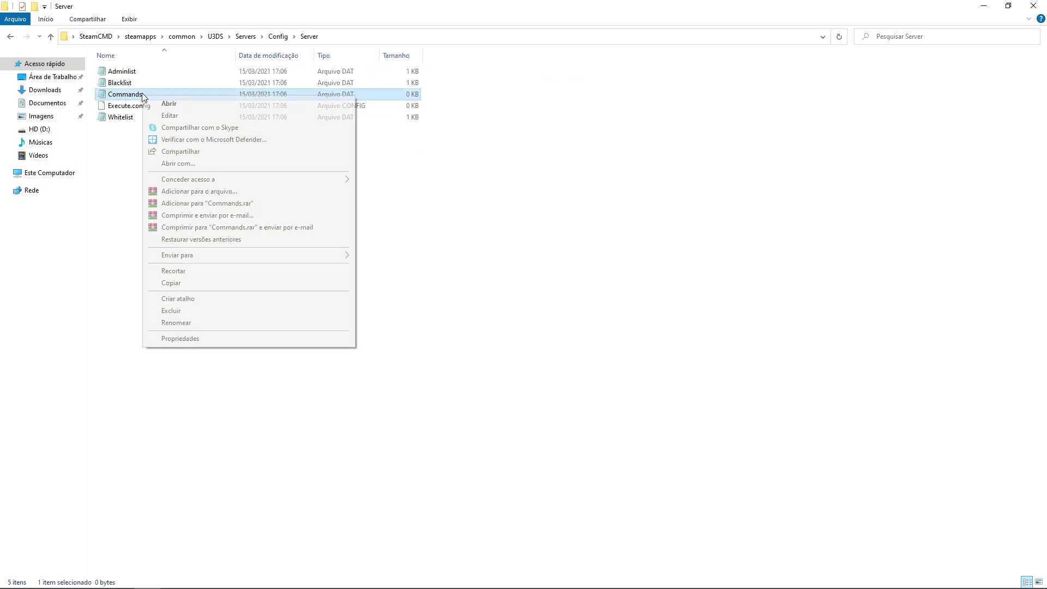
pyautogui.click(157, 114)
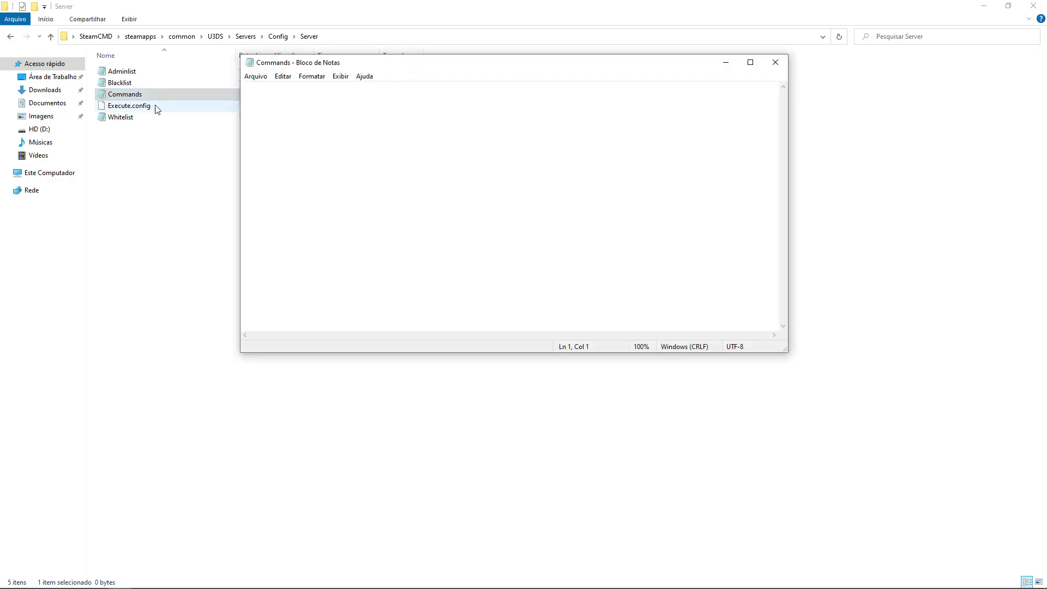
pyautogui.click(775, 62)
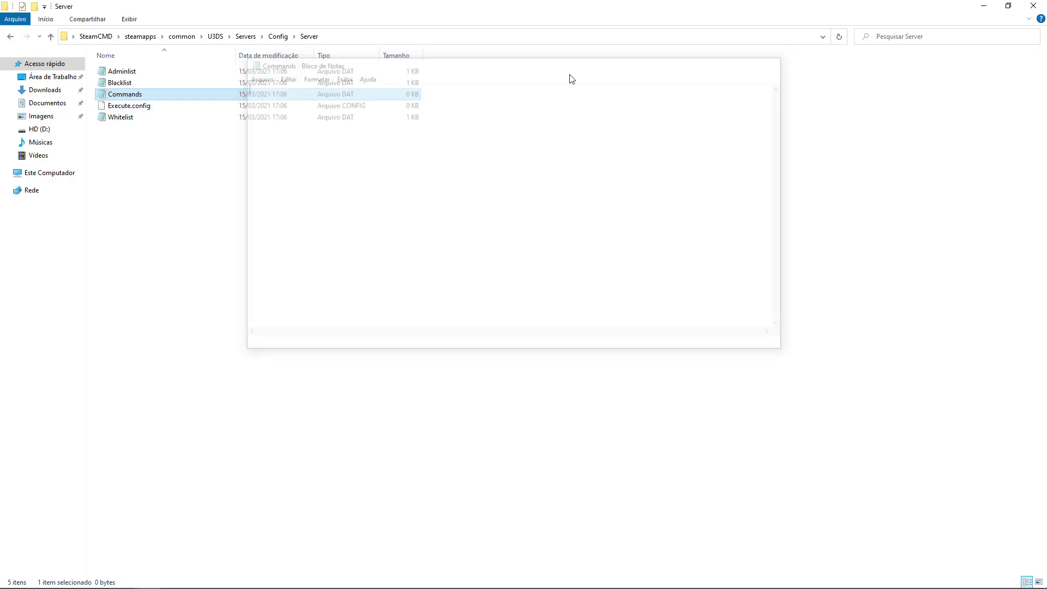
# - Open the Commands file in the Notepad text editor, enter "Name Servidor Grilado Video" as its first line, and save
pyautogui.rightClick(108, 96)
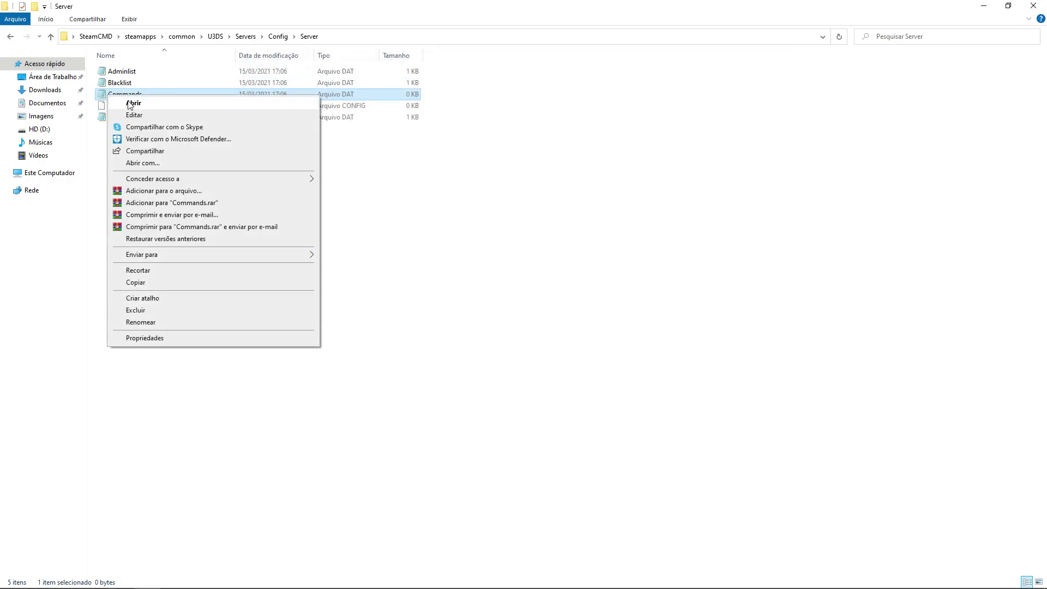
pyautogui.click(195, 163)
pyautogui.click(459, 189)
pyautogui.press('Return')
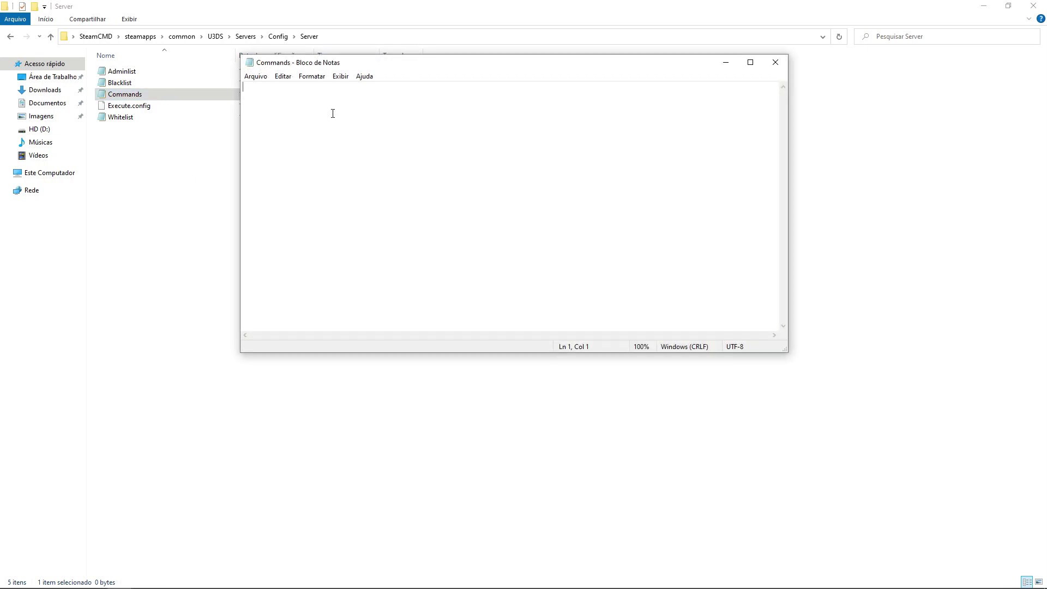
pyautogui.write('Name Servidor Grilado Video')
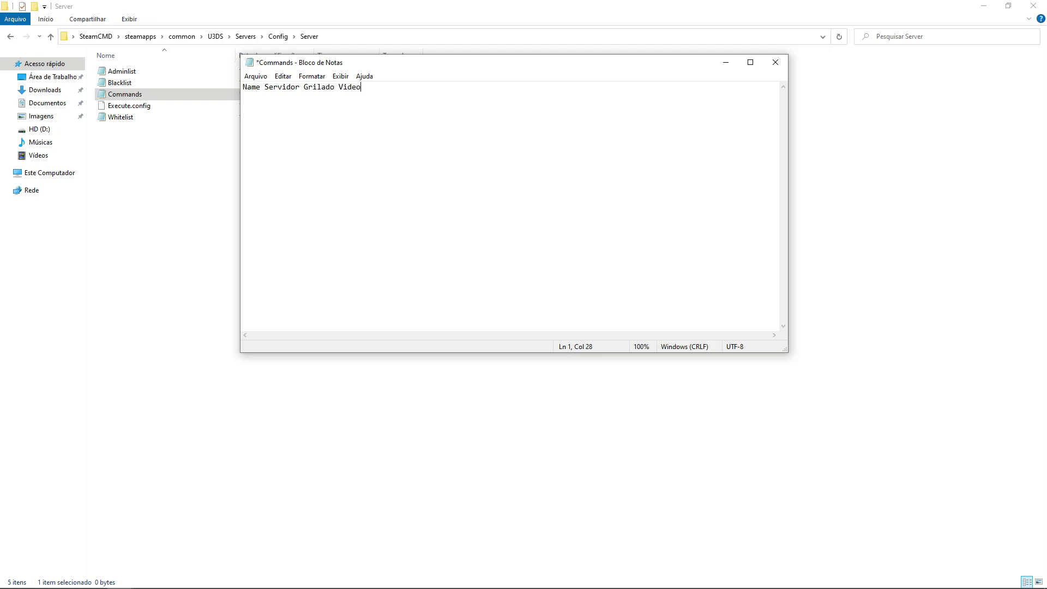
pyautogui.hotkey('ctrl', 's')
# - Add an empty Password line and the line "Map Washington" below the server name
pyautogui.press('Return')
pyautogui.write('Password')
pyautogui.hotkey('ctrl', 's')
pyautogui.press('Return')
pyautogui.write('Map Washington')
# - Add the line "Maxplayers 24" below the map setting and save the file
pyautogui.press('Return')
pyautogui.write('Maxpla')
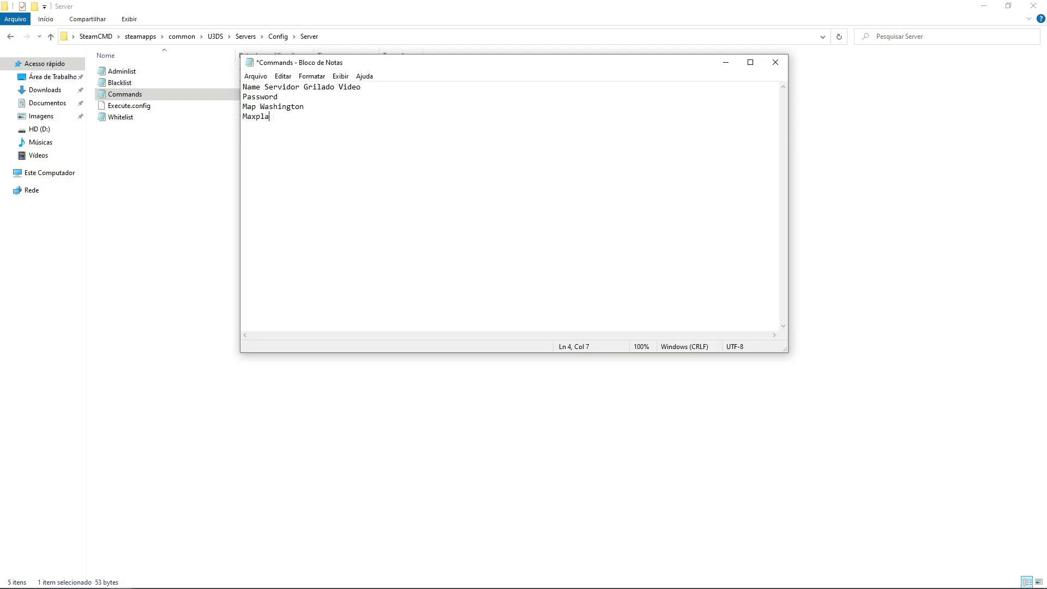
pyautogui.write('yers')
pyautogui.hotkey('ctrl', 's')
pyautogui.write('240')
pyautogui.press('BackSpace')
pyautogui.press('BackSpace')
pyautogui.write('4')
pyautogui.hotkey('ctrl', 's')
# - Add the line "Port 27015" below the player limit and save the file
pyautogui.press('Return')
pyautogui.write('Port 2705')
pyautogui.hotkey('ctrl', 's')
pyautogui.press('Left')
pyautogui.write('1')
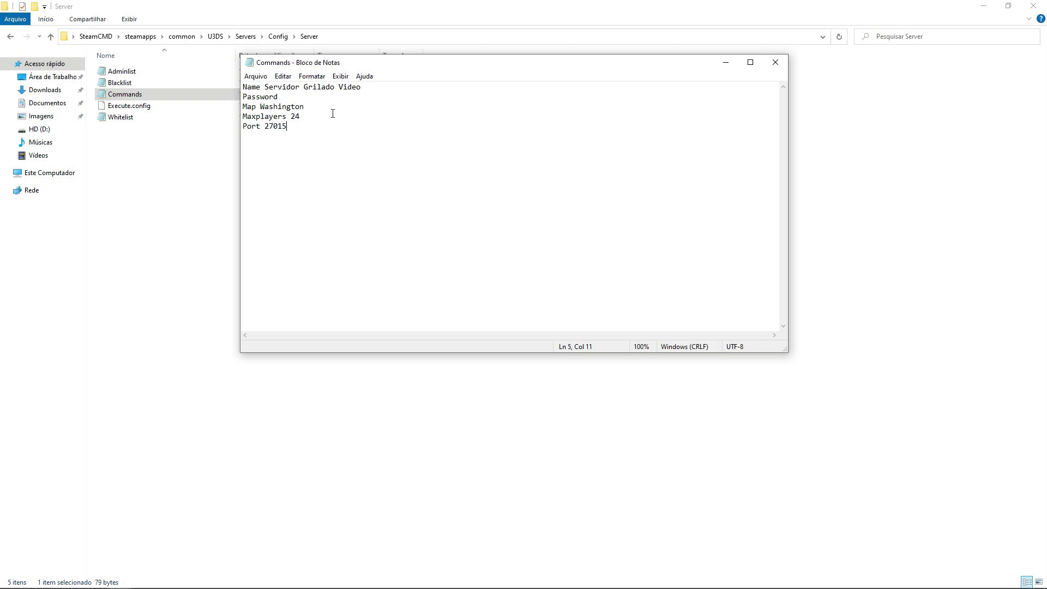
# - Add the lines "perspective both" and "Mode normal" below the port setting and save the file
pyautogui.press('Return')
pyautogui.write('perspective')
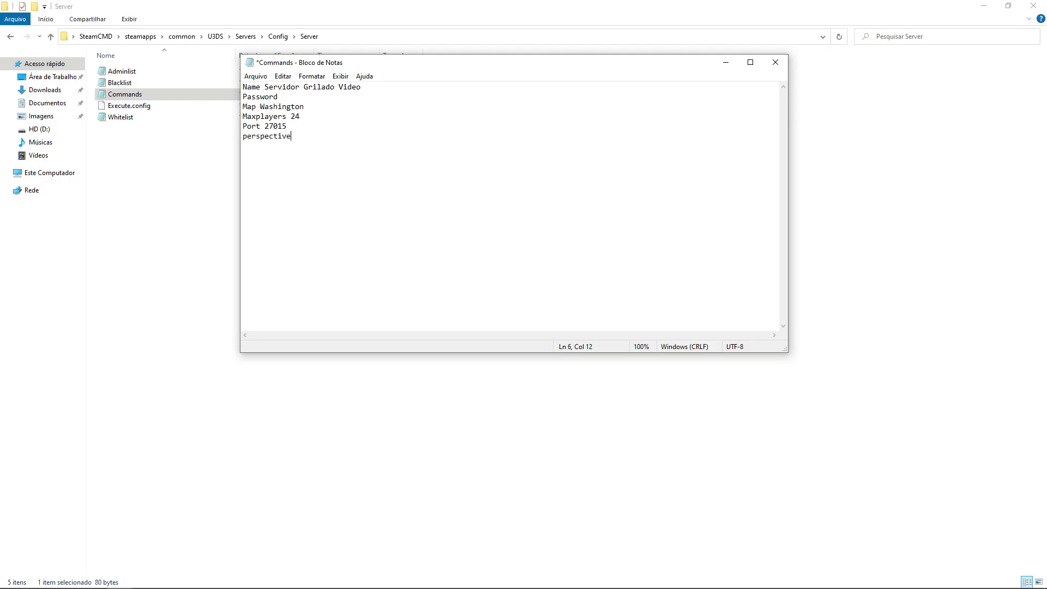
pyautogui.write(' both')
pyautogui.hotkey('ctrl', 's')
pyautogui.press('Return')
pyautogui.write('Mode normal')
pyautogui.hotkey('ctrl', 's')
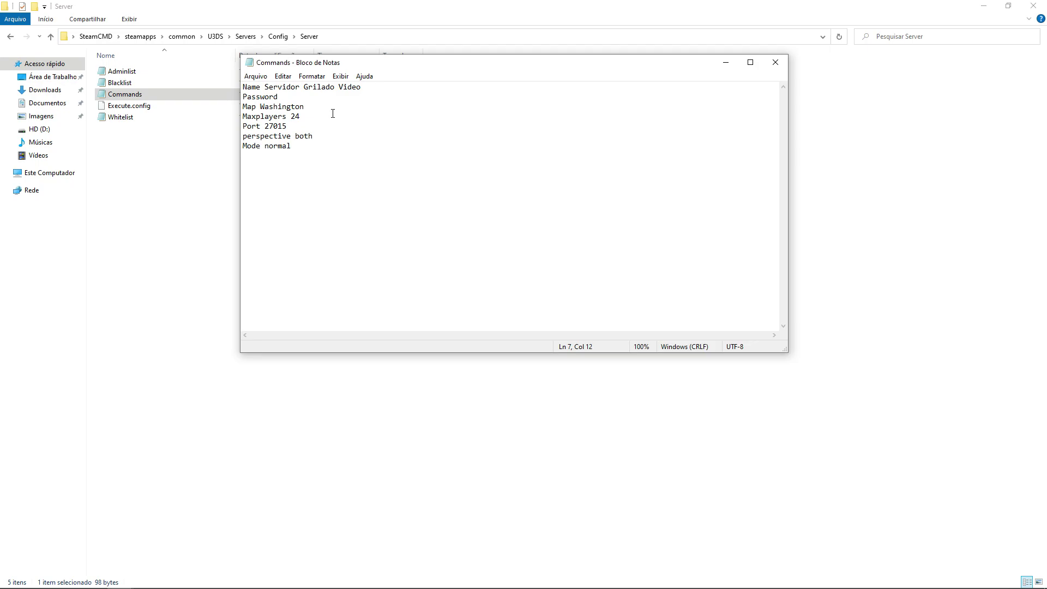
# - Add the lines "Gamemode pvp" and "Cheats" at the end of the commands list and save
pyautogui.press('Return')
pyautogui.write('Gamemode pvp')
pyautogui.press('Return')
pyautogui.write('Cheats')
pyautogui.hotkey('ctrl', 's')
# - Add the line "Welcome Bem Vindo/255/85/85" as the last entry of the commands list
pyautogui.press('Return')
pyautogui.write('Welcome Bem Vindo')
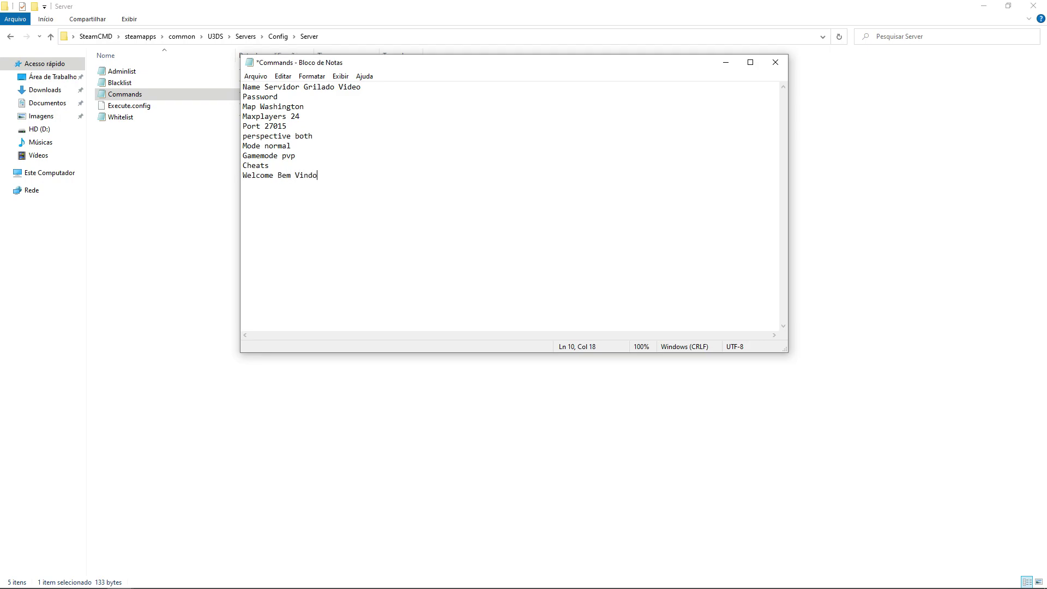
pyautogui.write('/255/85/85')
pyautogui.moveTo(375, 175); pyautogui.dragTo(320, 189)
pyautogui.click(279, 176)
pyautogui.moveTo(279, 175); pyautogui.dragTo(351, 176)
pyautogui.click(310, 175)
pyautogui.doubleClick(310, 175)
pyautogui.click(376, 183)
pyautogui.click(314, 162)
pyautogui.moveTo(369, 175); pyautogui.dragTo(320, 176)
pyautogui.click(322, 175)
pyautogui.click(300, 169)
pyautogui.doubleClick(296, 166)
# - Save and close the Commands file, and go back to the U3DS folder
pyautogui.hotkey('ctrl', 's')
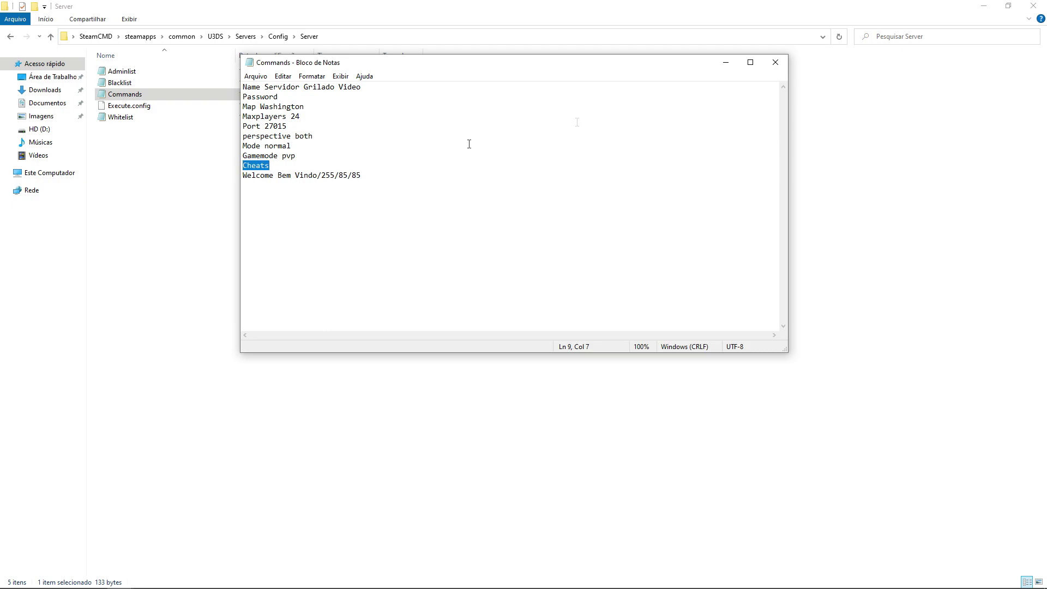
pyautogui.click(775, 64)
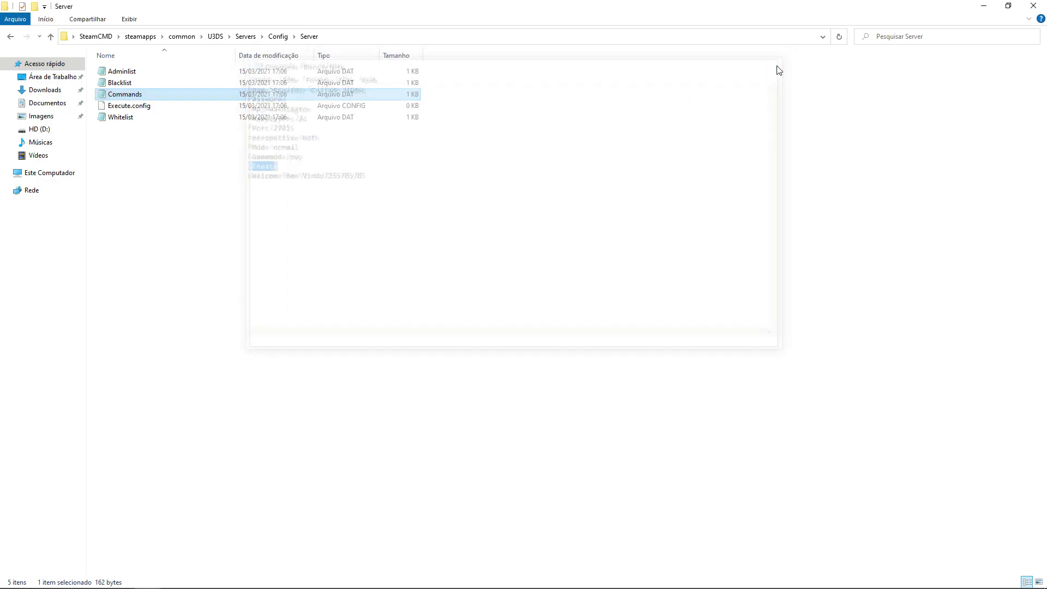
pyautogui.click(11, 36)
pyautogui.click(11, 36)
pyautogui.click(14, 39)
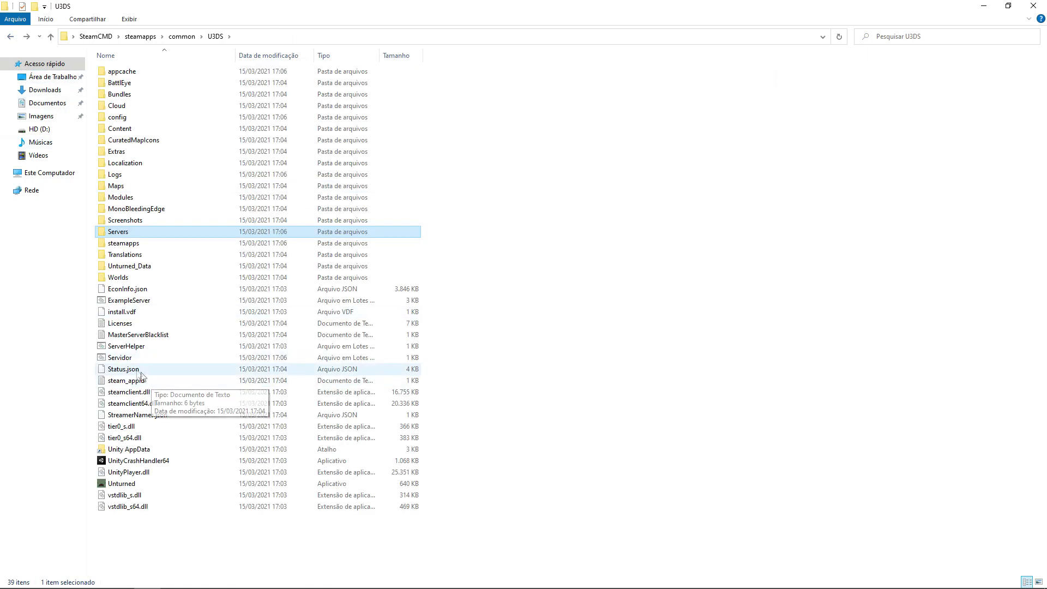
# - Run the Servidor batch file, check the startup log for the new settings, and stop the server with the shutdown command
pyautogui.doubleClick(115, 358)
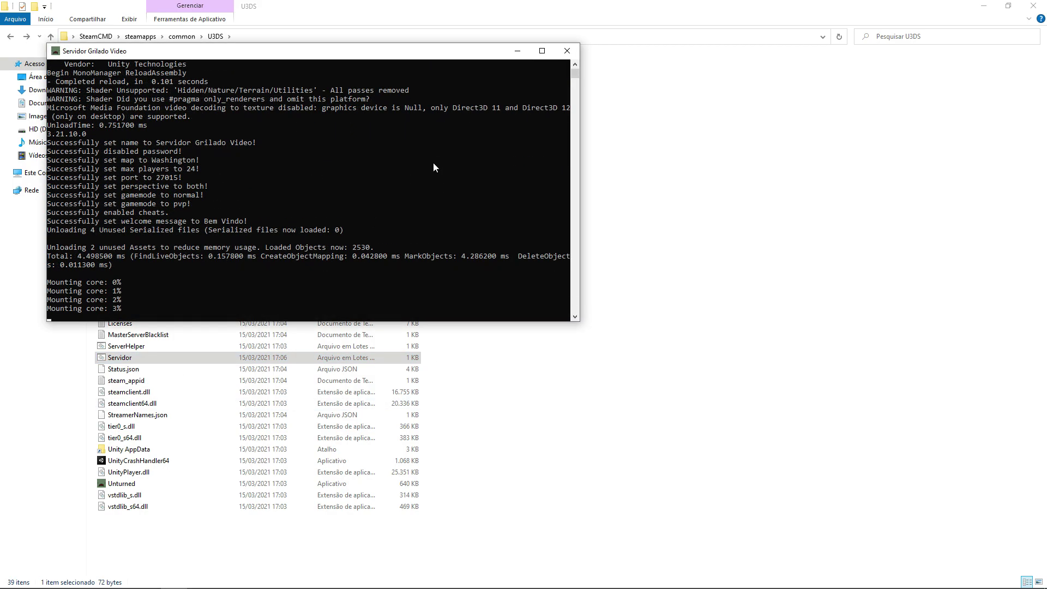
pyautogui.scroll(5, 574, 73)
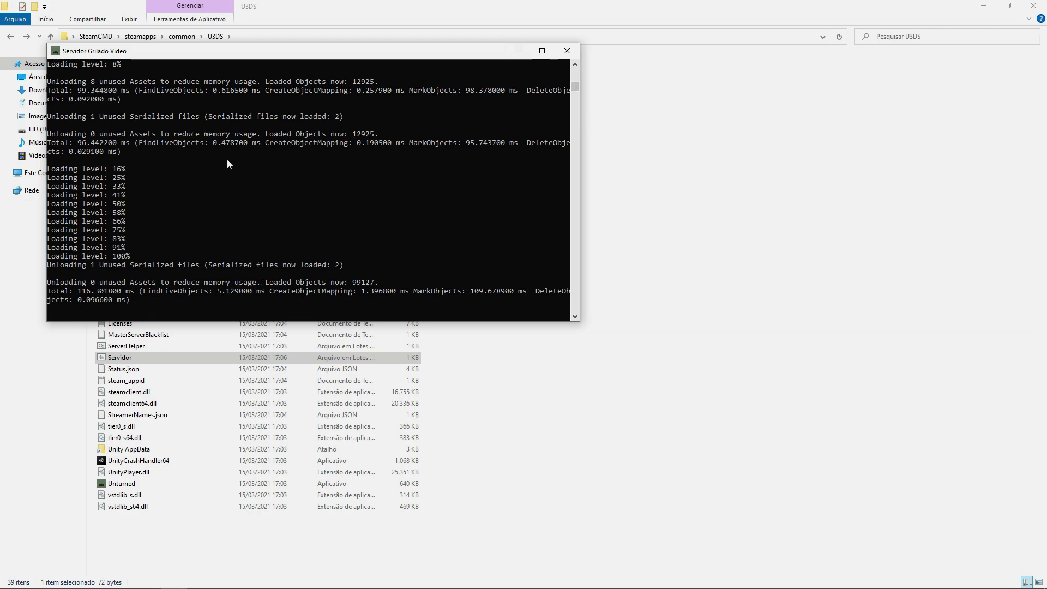
pyautogui.write('shutdown')
pyautogui.press('Return')
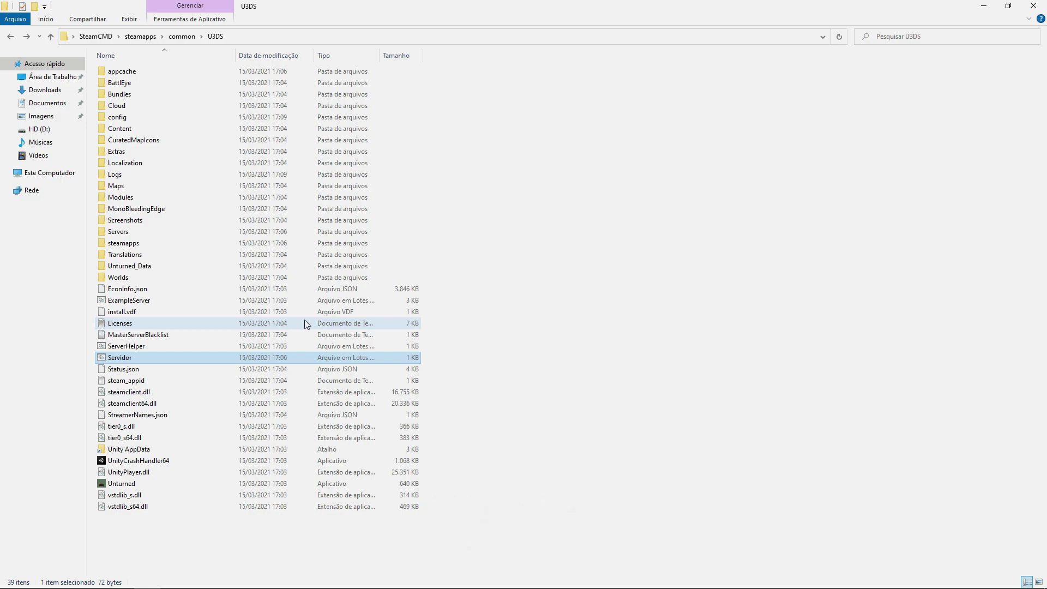
# - Refresh the U3DS folder and look at the contents of its Extras and Modules folders
pyautogui.rightClick(477, 325)
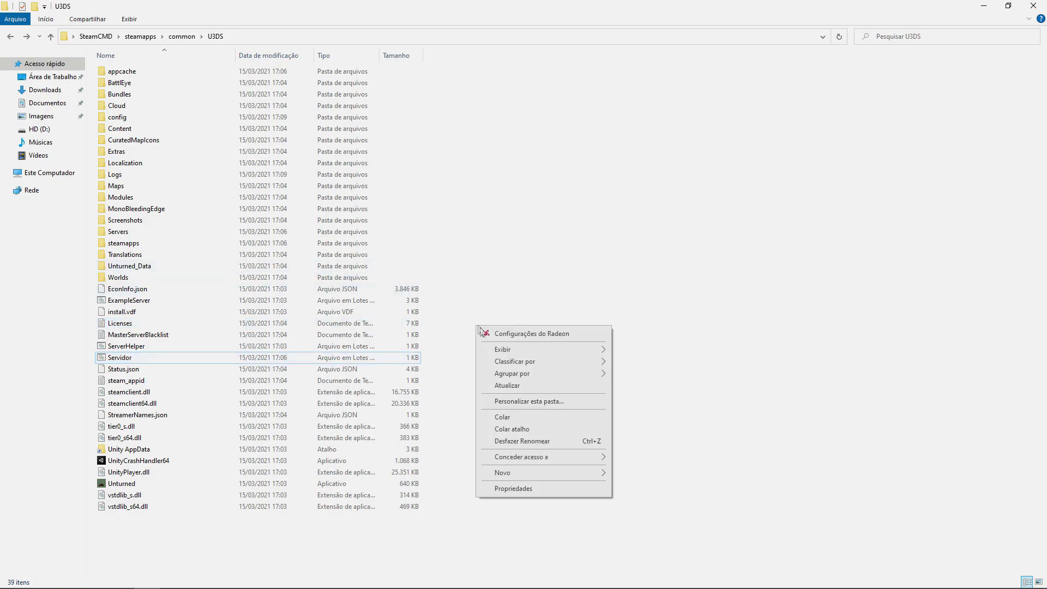
pyautogui.click(516, 388)
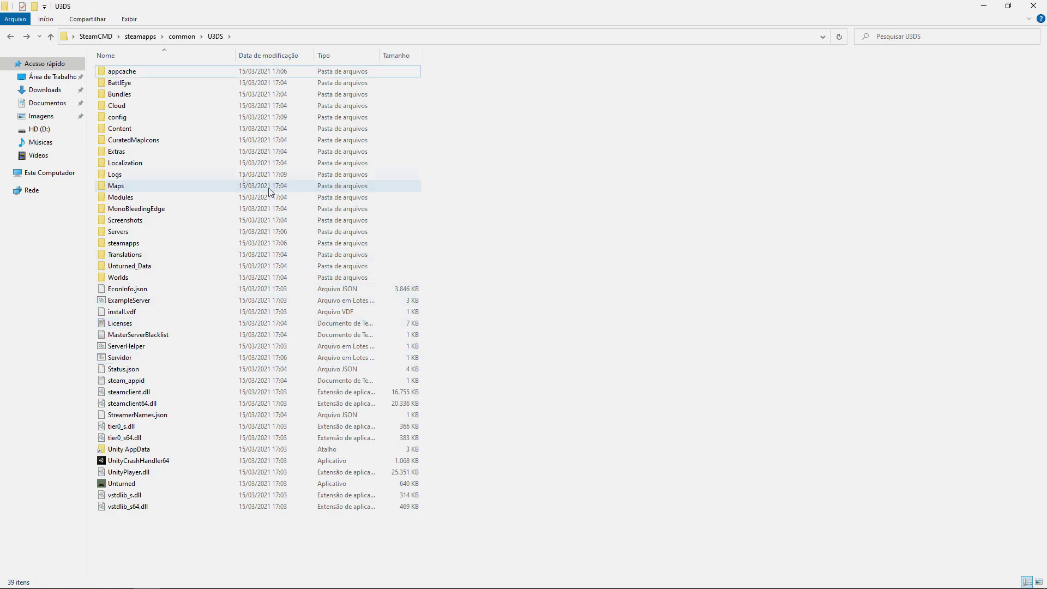
pyautogui.doubleClick(178, 151)
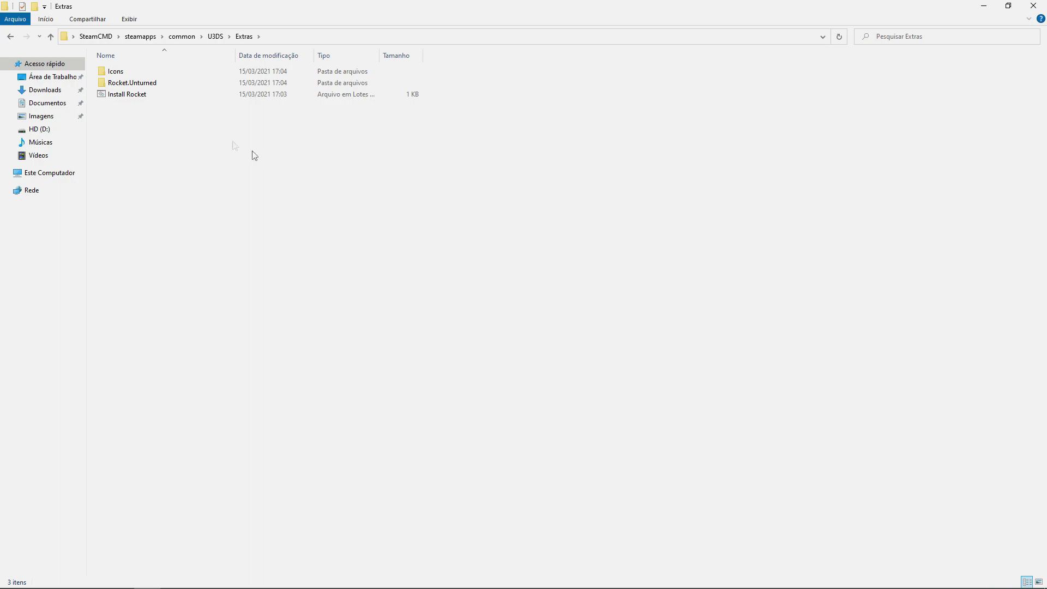
pyautogui.click(157, 83)
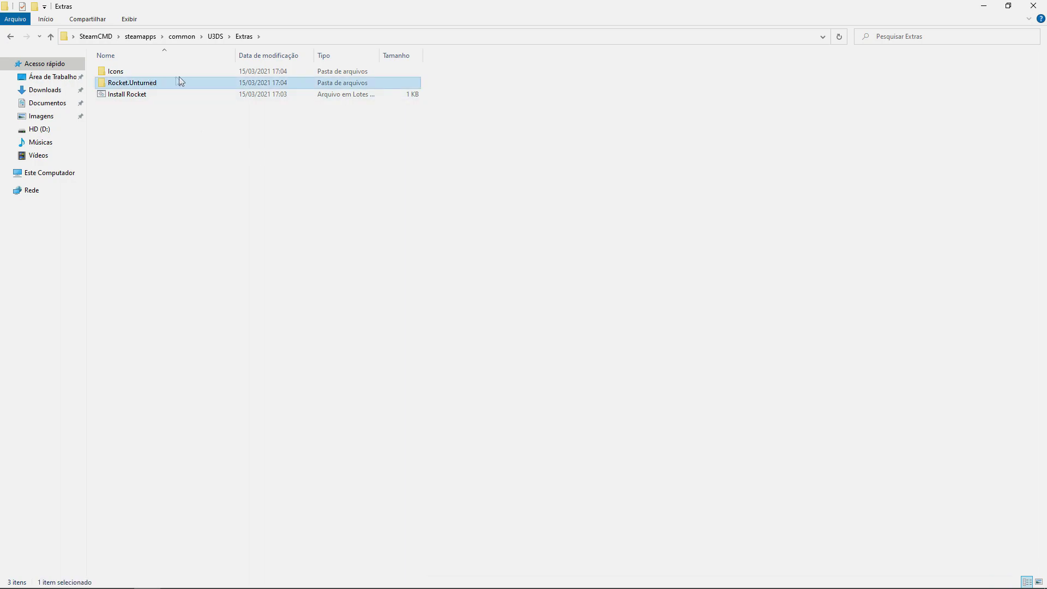
pyautogui.click(10, 36)
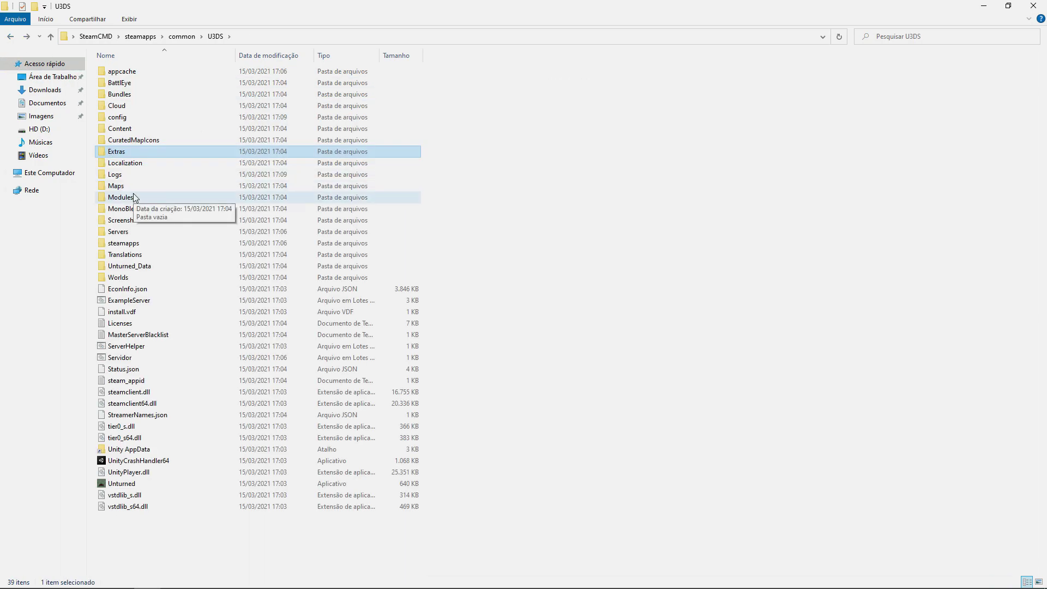
pyautogui.doubleClick(132, 196)
pyautogui.click(11, 36)
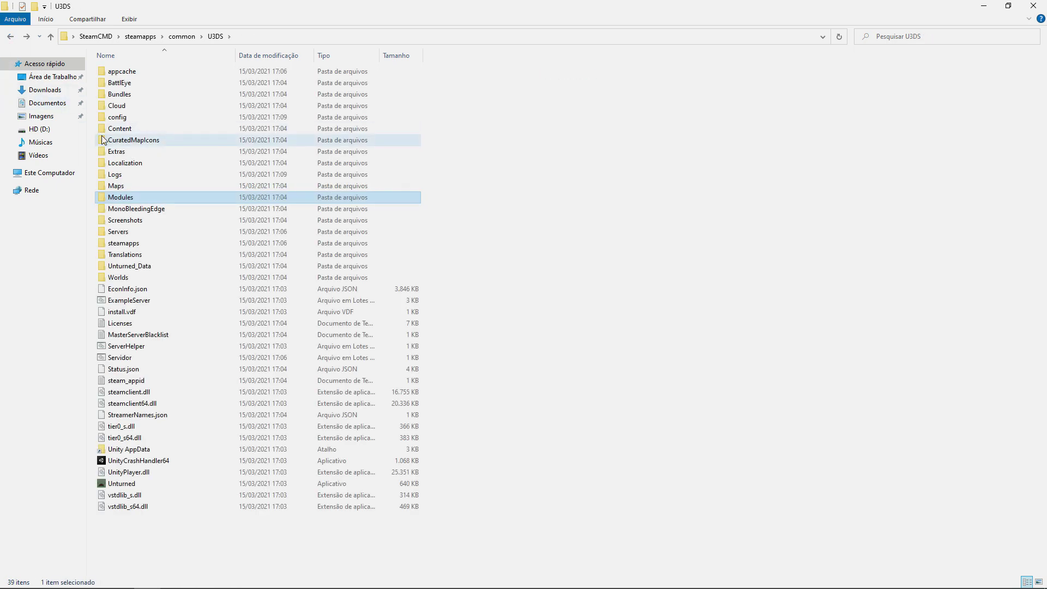
# - Run the Install Rocket batch file in the Extras folder and dismiss its console once the files are copied
pyautogui.doubleClick(137, 151)
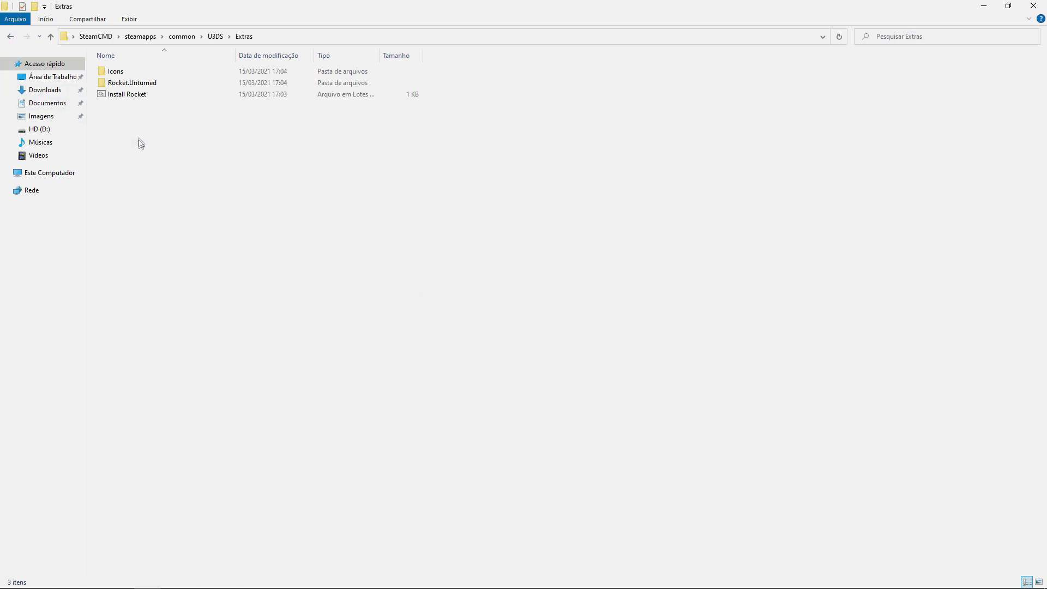
pyautogui.doubleClick(129, 95)
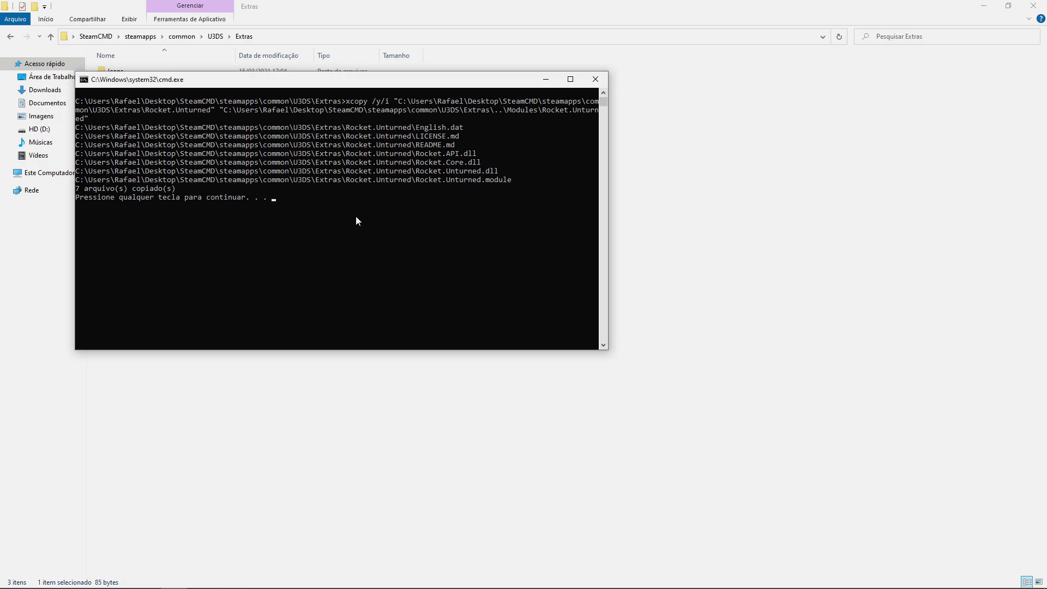
pyautogui.press('Return')
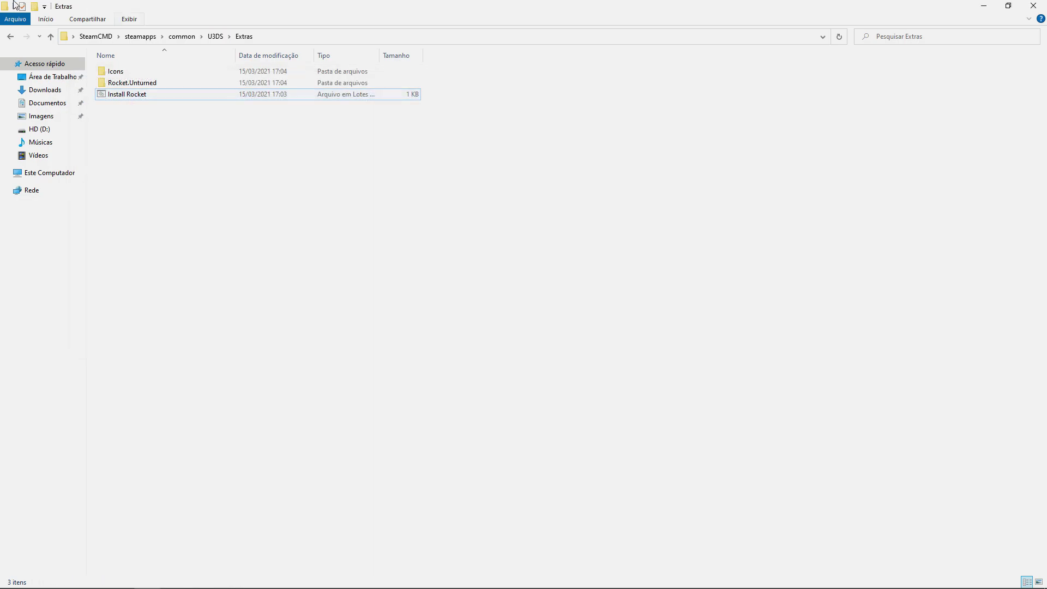
# - Check the Modules folder for the Rocket.Unturned folder and return to U3DS
pyautogui.press('BackSpace')
pyautogui.doubleClick(233, 198)
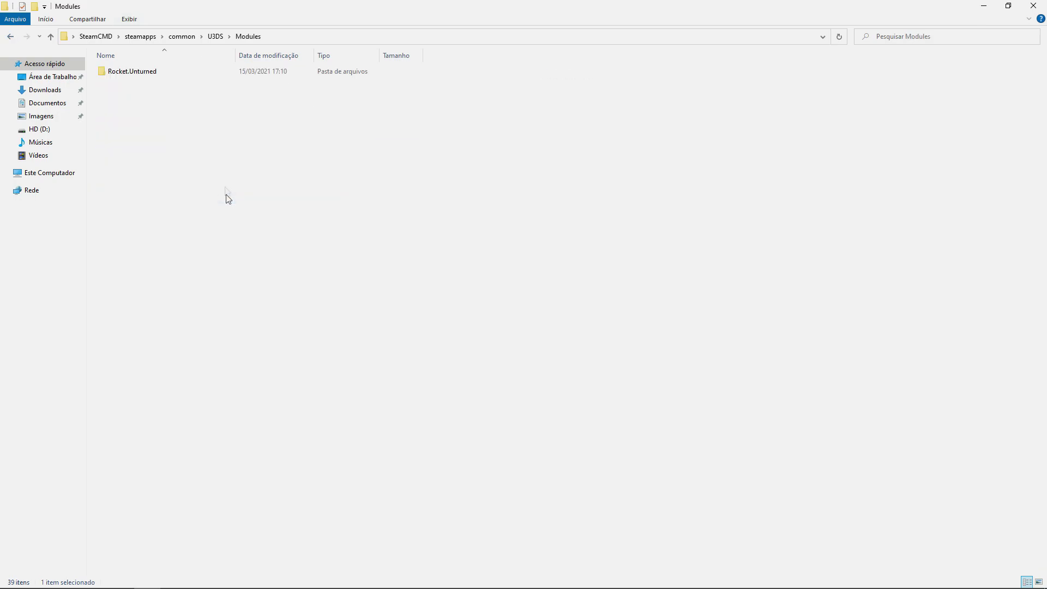
pyautogui.click(153, 75)
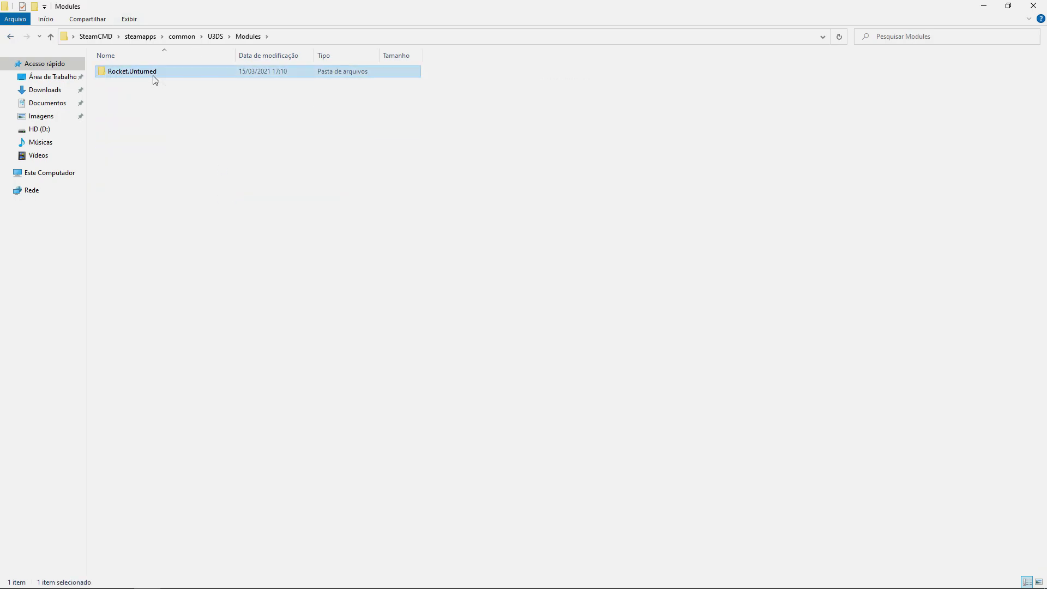
pyautogui.hotkey('alt', 'Left')
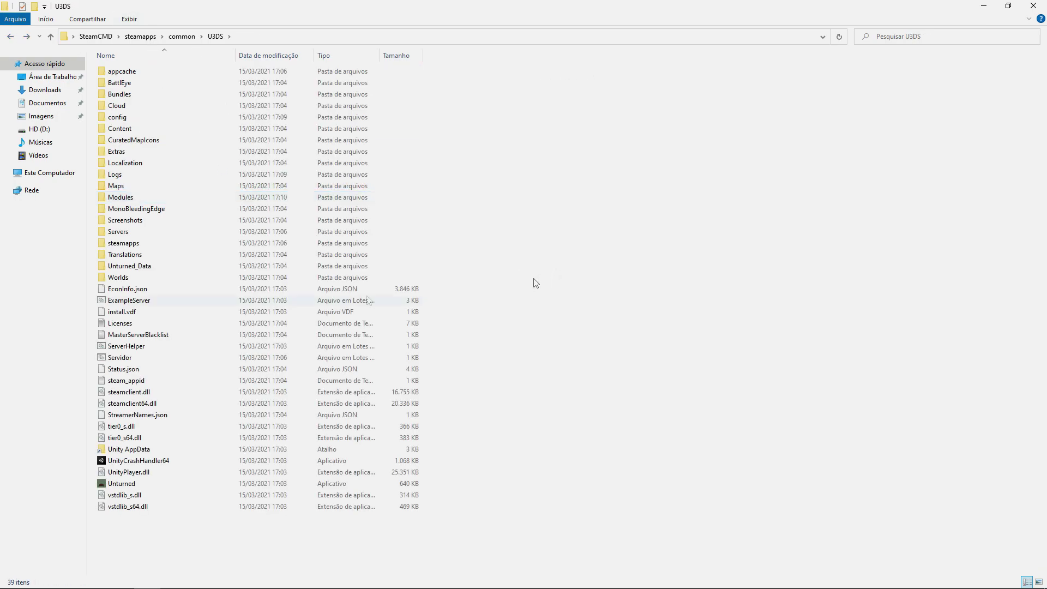
# - Start the server with the Servidor batch file, and in Unturned join Servidor Grilado Video from the LAN server list
pyautogui.doubleClick(173, 357)
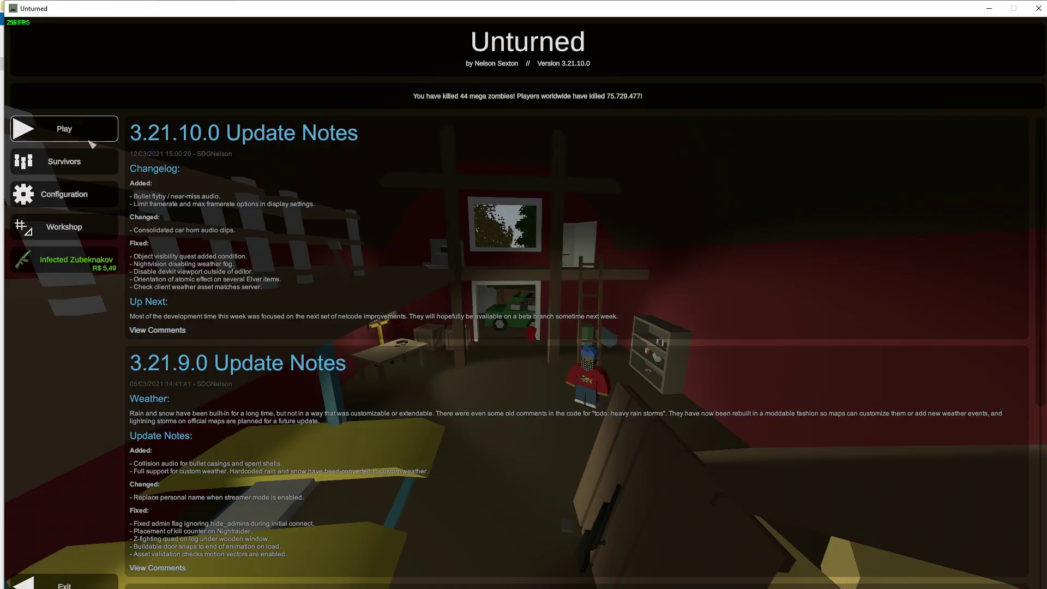
pyautogui.click(60, 129)
pyautogui.click(529, 353)
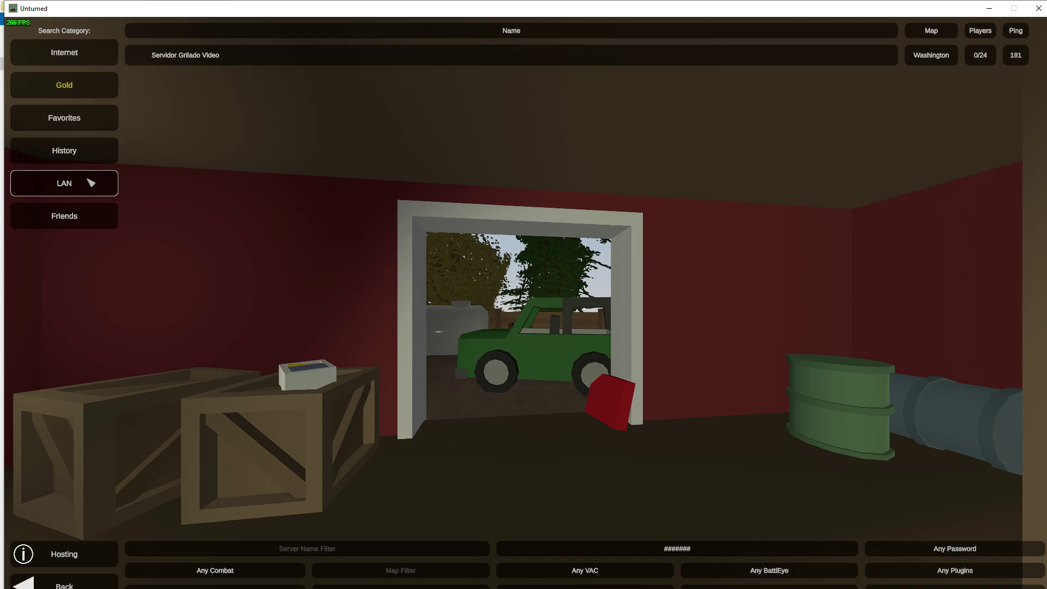
pyautogui.click(297, 59)
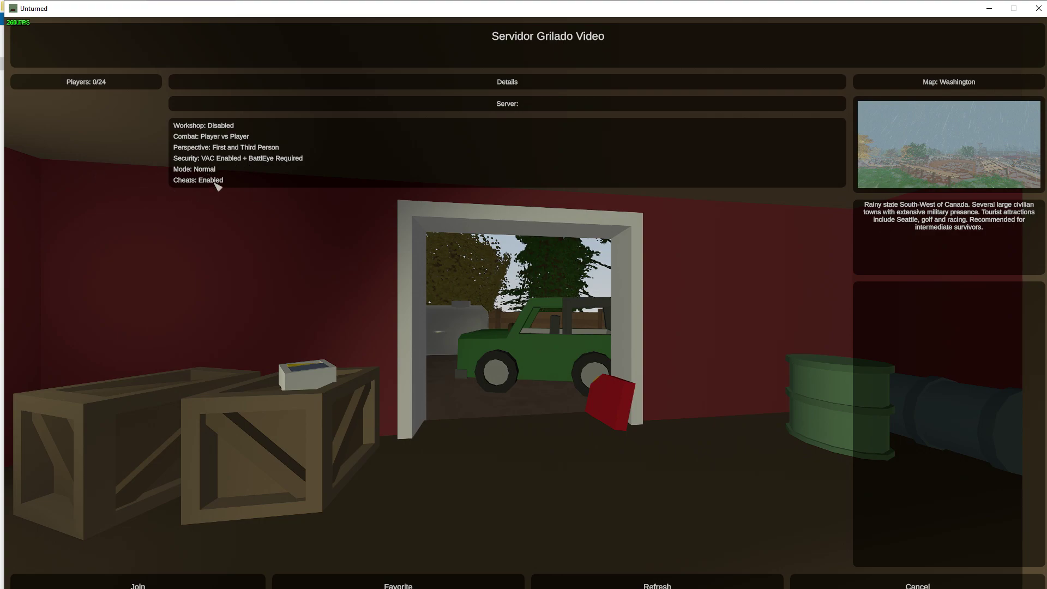
pyautogui.click(241, 581)
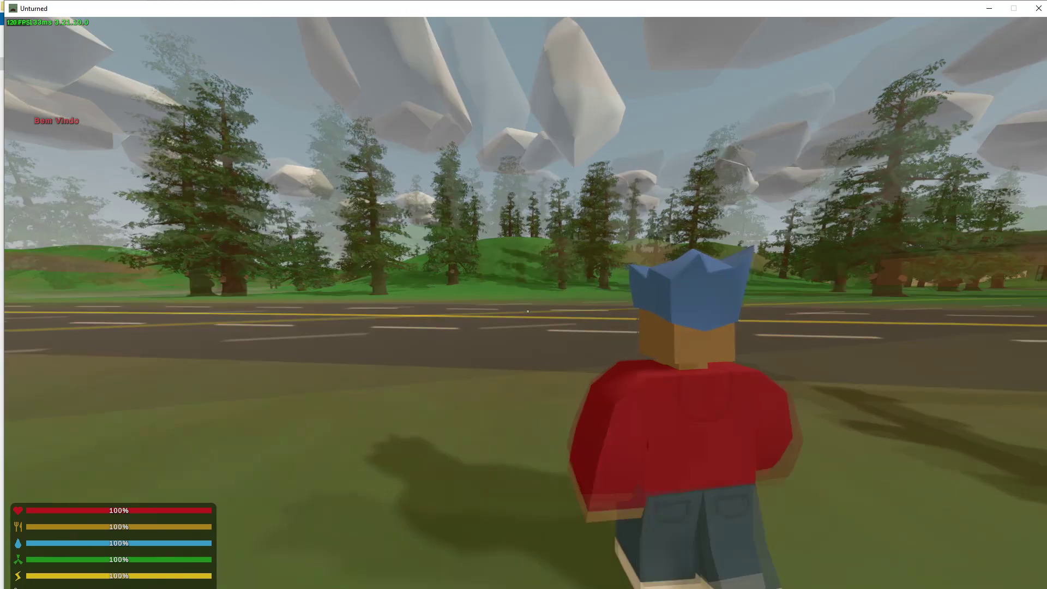
# - Try out the server by running the character along the road and opening and closing the world chat
pyautogui.hotkey('shift', 'w')
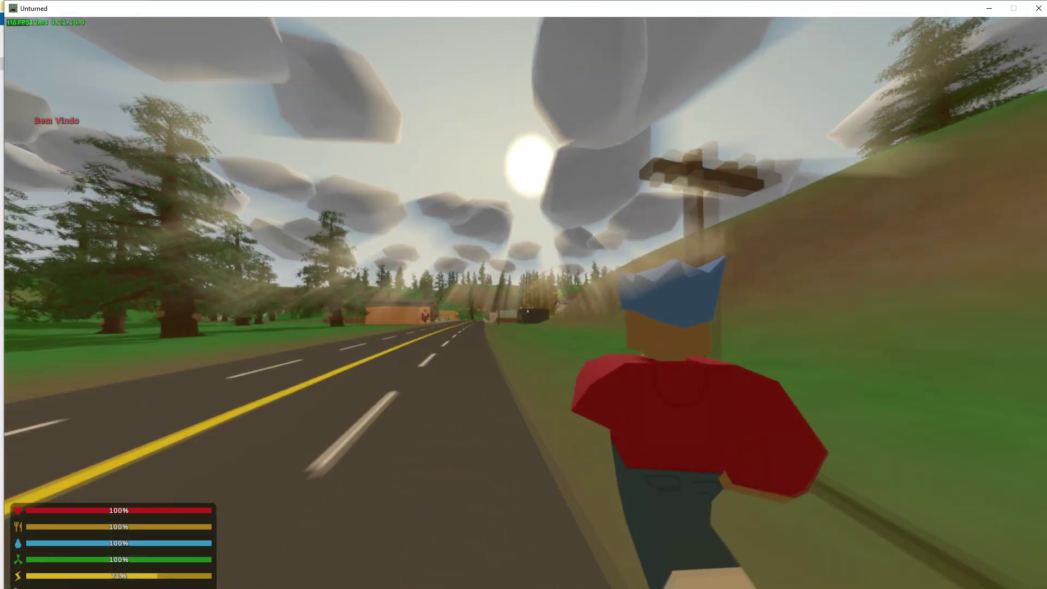
pyautogui.press('j')
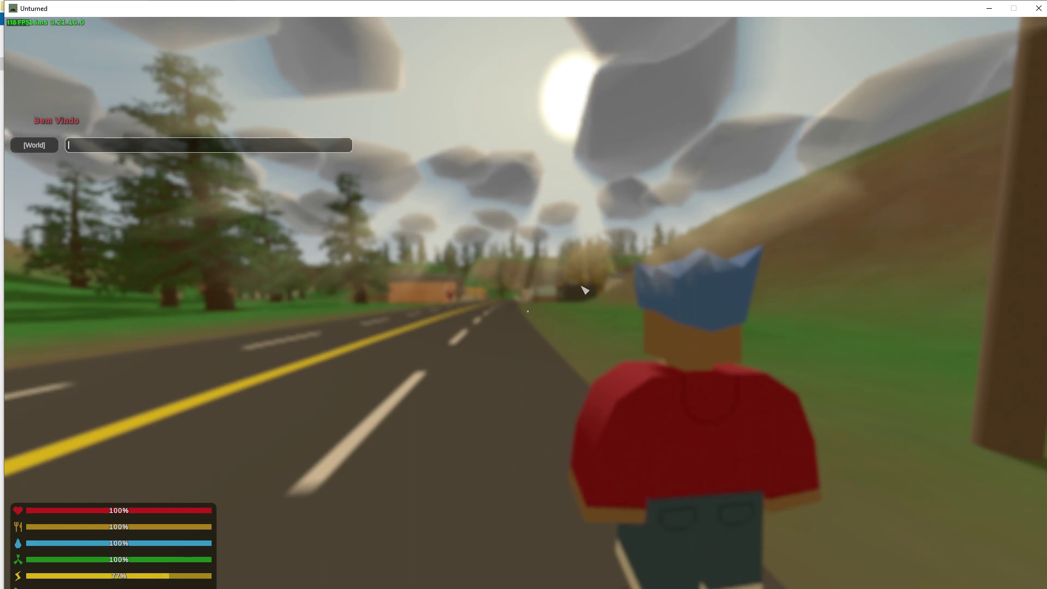
pyautogui.press('Escape')
pyautogui.press('w')
pyautogui.press('shift')
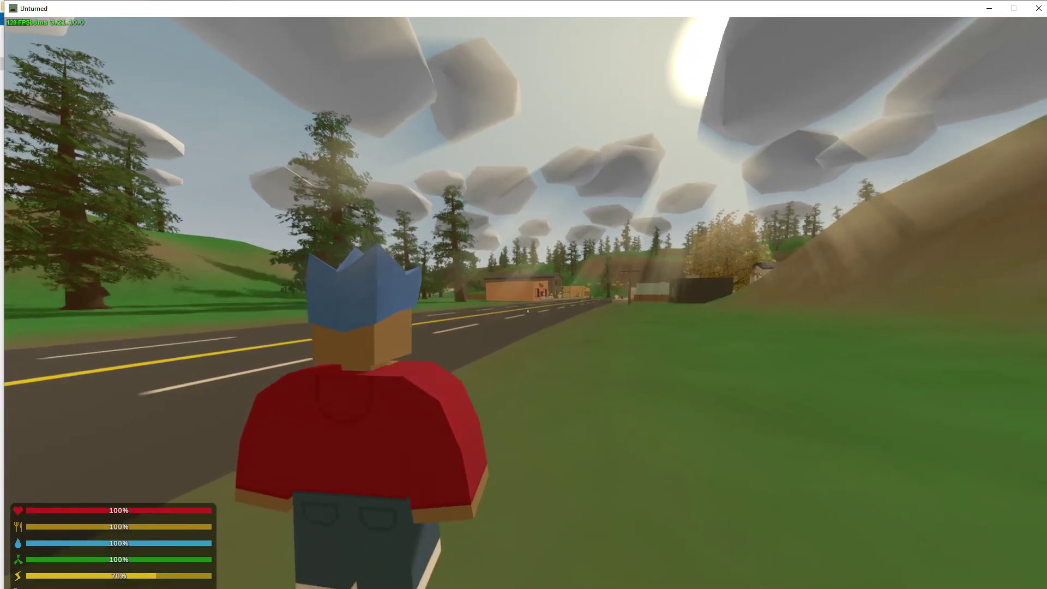
# - Pause the game, switch to the server console to view the player connection entry, and resume playing
pyautogui.press('Escape')
pyautogui.hotkey('alt', 'Tab')
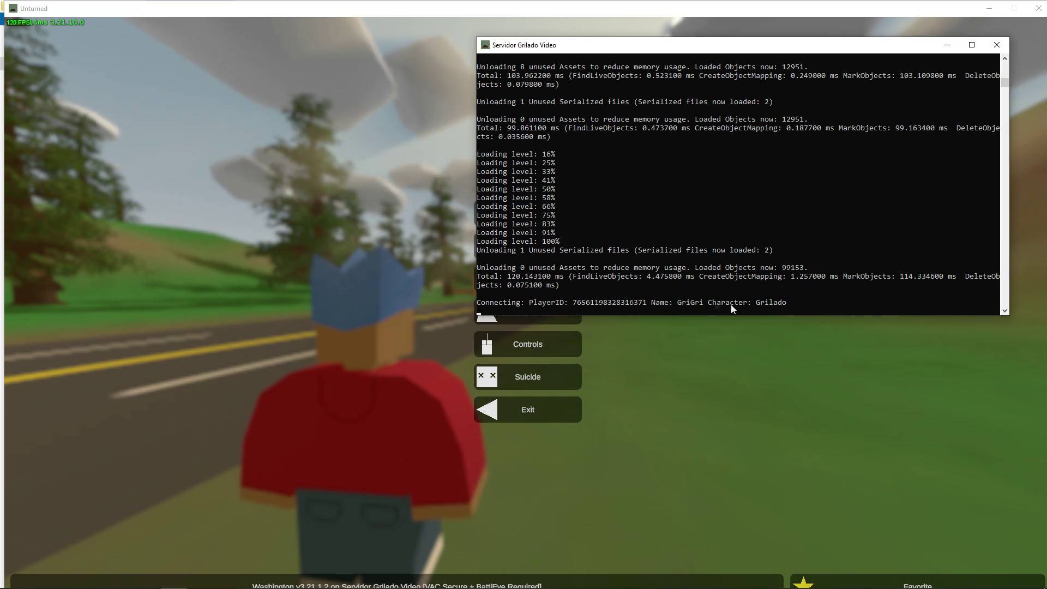
pyautogui.click(815, 341)
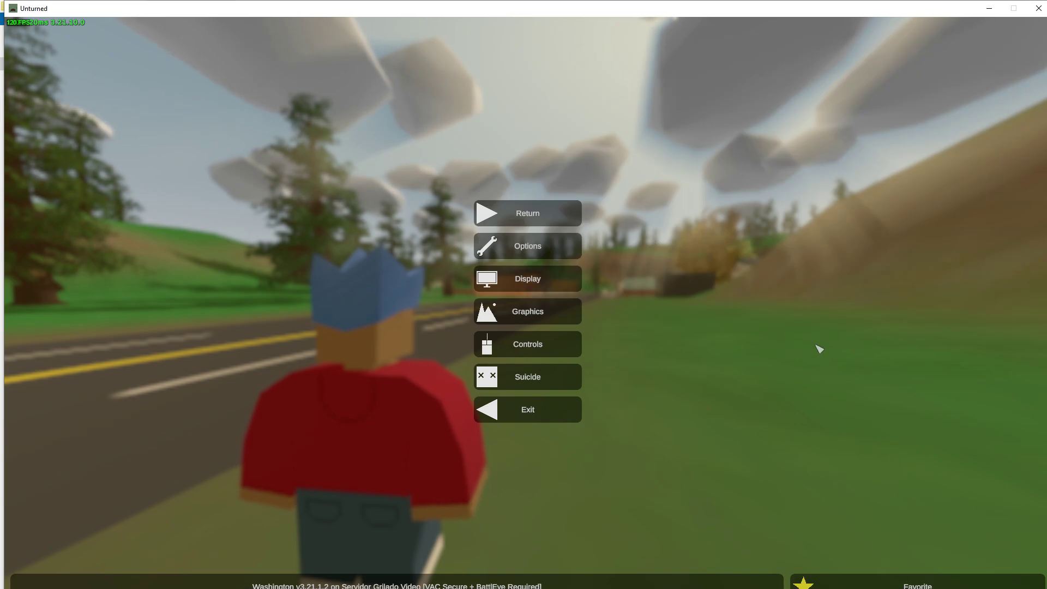
pyautogui.press('Escape')
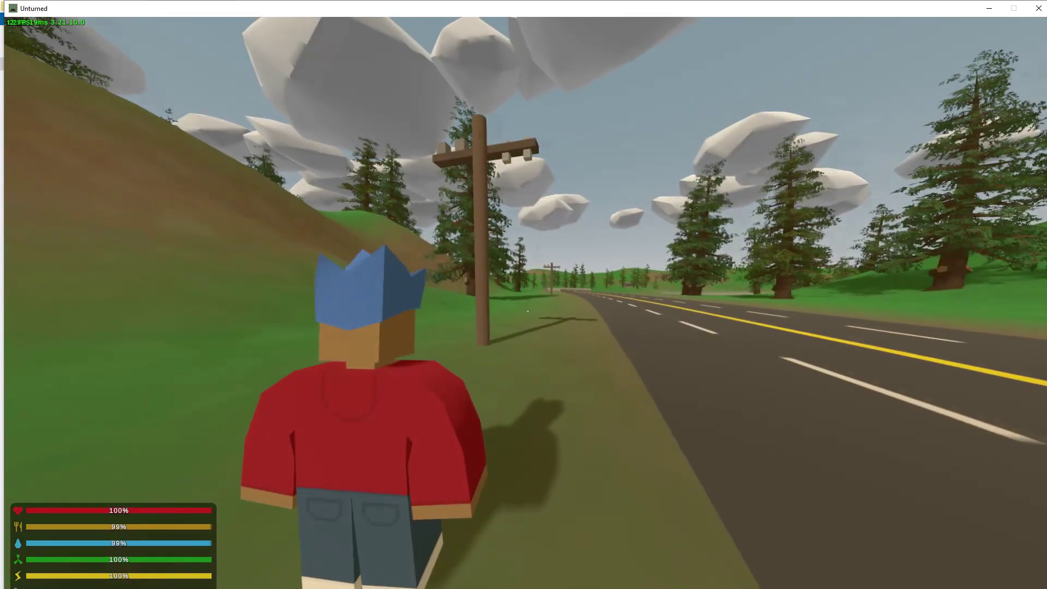